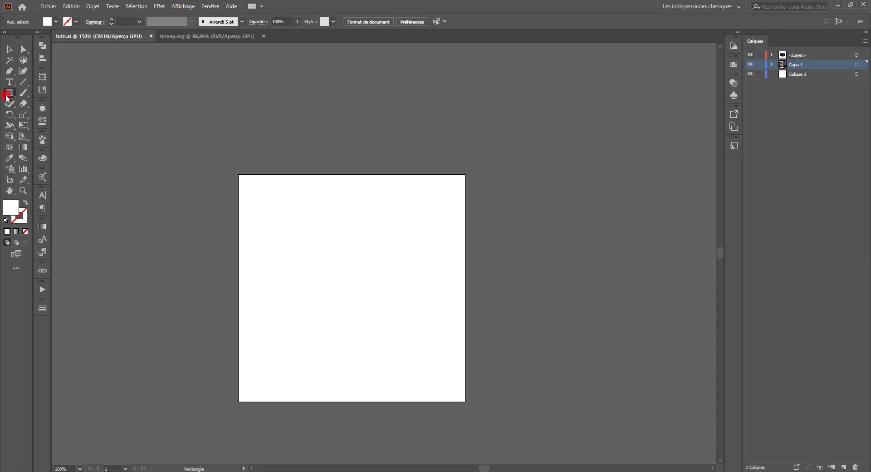
Create a circle 80 mm wide and 80 mm high on the artboard, with its proportions linked
{"action": "left_click", "coordinate": [53, 116]}
{"action": "left_click", "coordinate": [336, 288]}
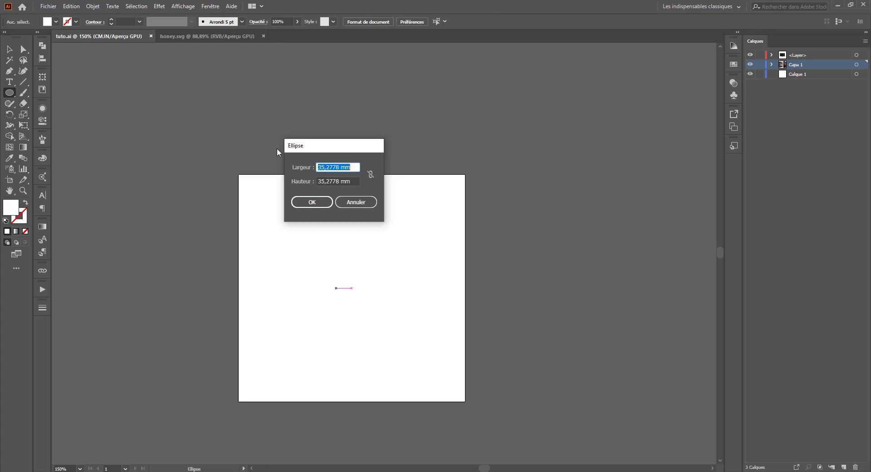
{"action": "type", "text": "80"}
{"action": "key", "text": "Tab"}
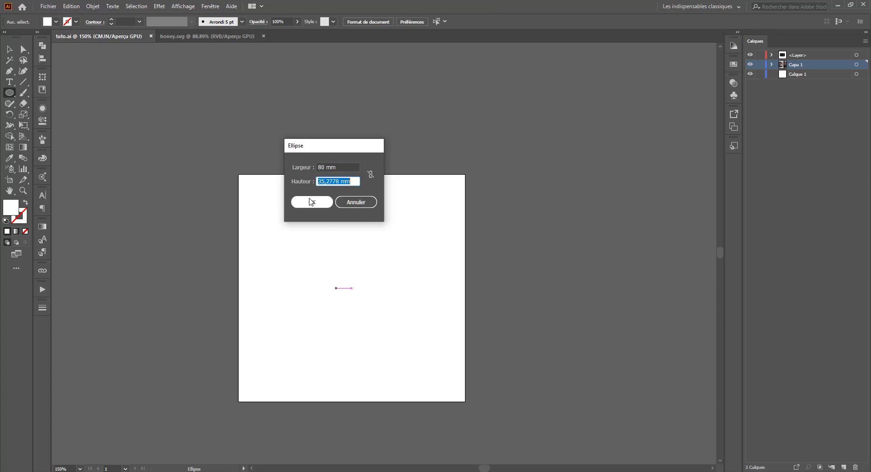
{"action": "type", "text": "80"}
{"action": "key", "text": "Tab"}
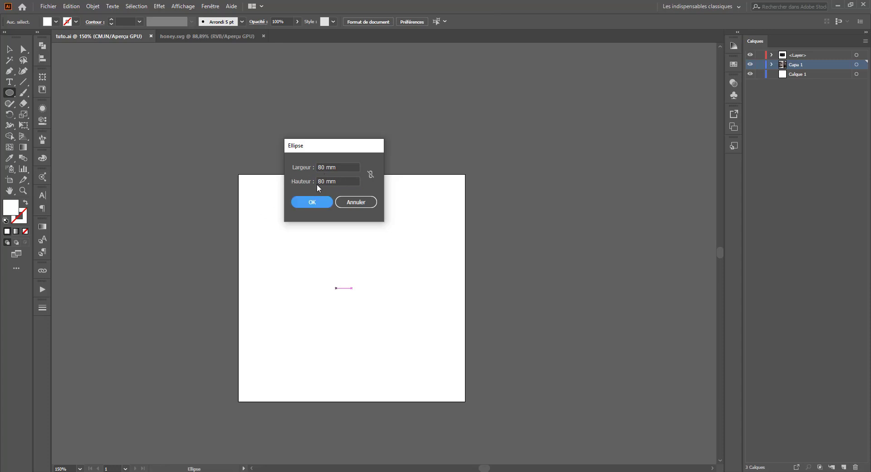
{"action": "left_click", "coordinate": [370, 176]}
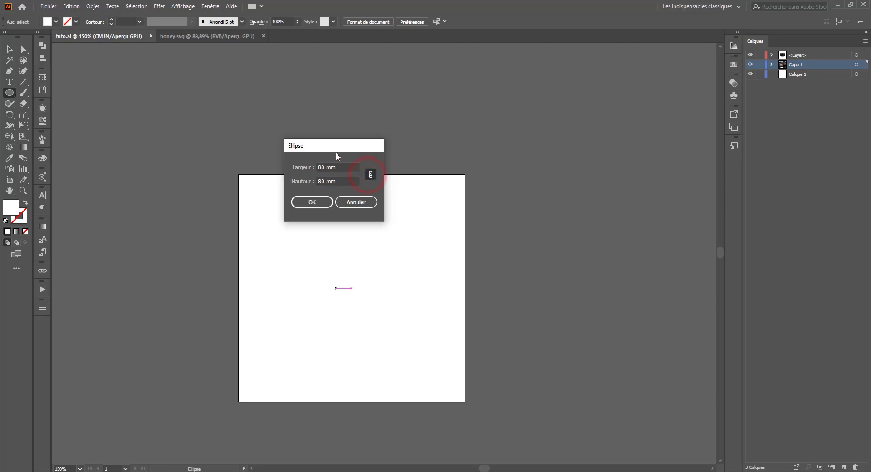
{"action": "left_click", "coordinate": [314, 202]}
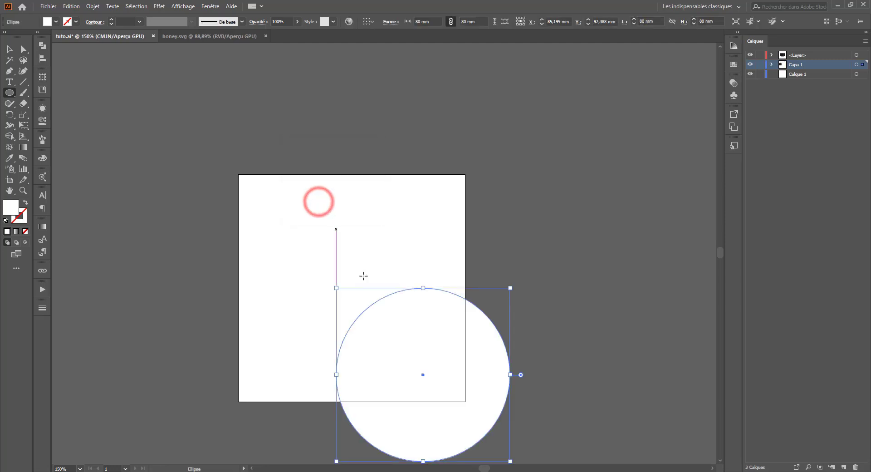
Move the 80 mm circle roughly to the middle of the square artboard
{"action": "left_click", "coordinate": [8, 49]}
{"action": "left_click_drag", "start_coordinate": [418, 335], "coordinate": [356, 250]}
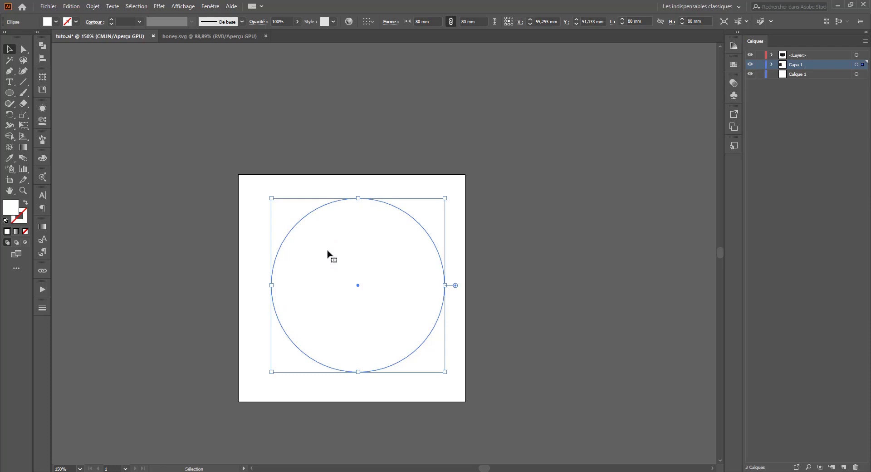
{"action": "left_click_drag", "start_coordinate": [330, 253], "coordinate": [328, 255]}
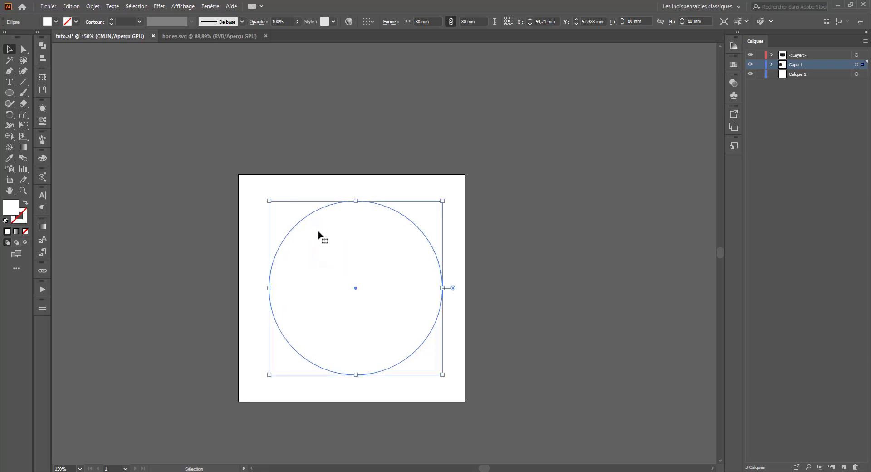
Give the circle no fill and the default 1 pt black stroke
{"action": "left_click", "coordinate": [5, 221]}
{"action": "left_click", "coordinate": [26, 232]}
{"action": "left_click_drag", "start_coordinate": [305, 221], "coordinate": [302, 220]}
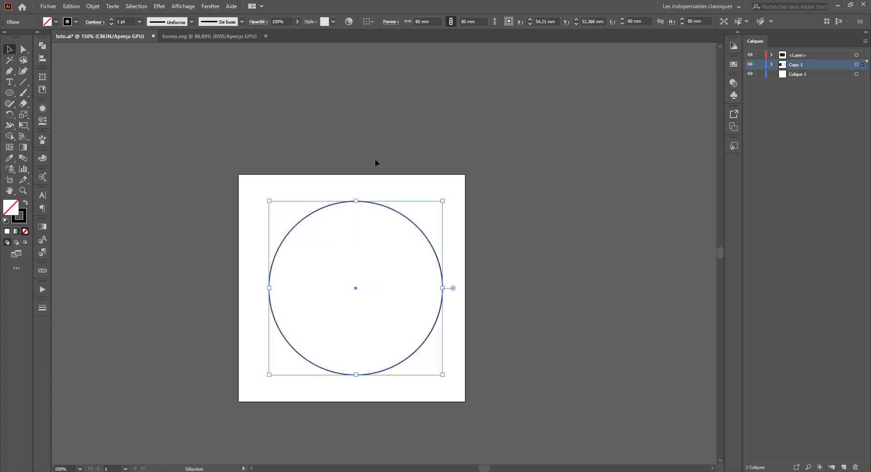
Shift the outlined circle up by about 1 mm to refine its centring on the artboard
{"action": "left_click", "coordinate": [389, 315]}
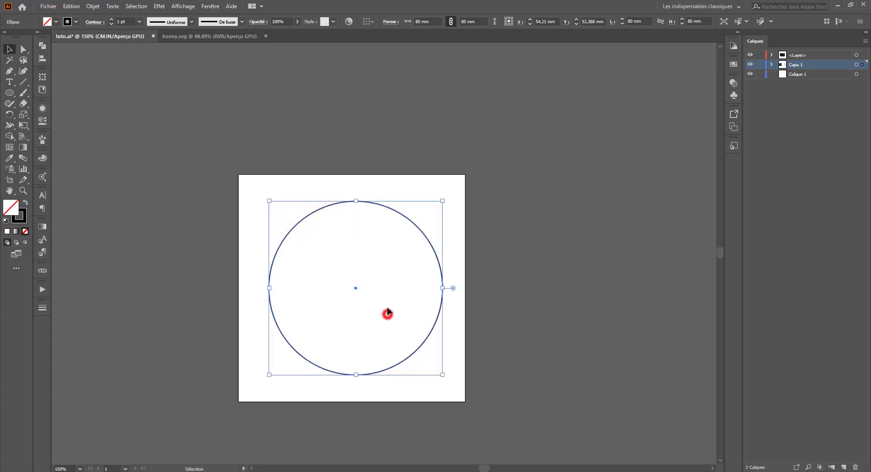
{"action": "left_click", "coordinate": [410, 220]}
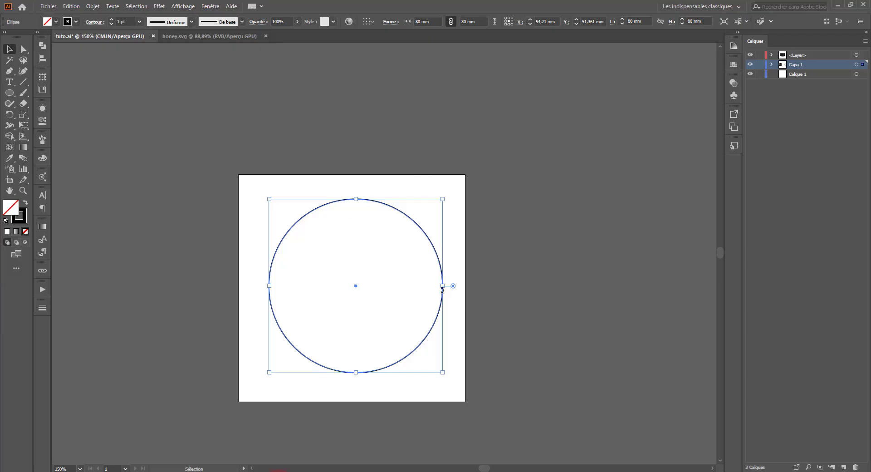
{"action": "left_click_drag", "start_coordinate": [408, 221], "coordinate": [408, 221]}
{"action": "left_click_drag", "start_coordinate": [418, 231], "coordinate": [417, 230]}
Cut all the honeycomb and bee artwork from honey.svg and paste it into tuto.ai
{"action": "left_click", "coordinate": [191, 36]}
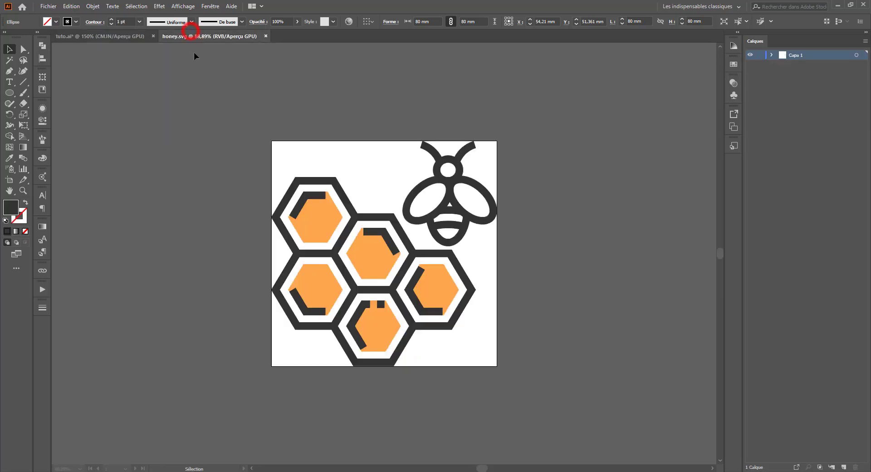
{"action": "key", "text": "ctrl+a"}
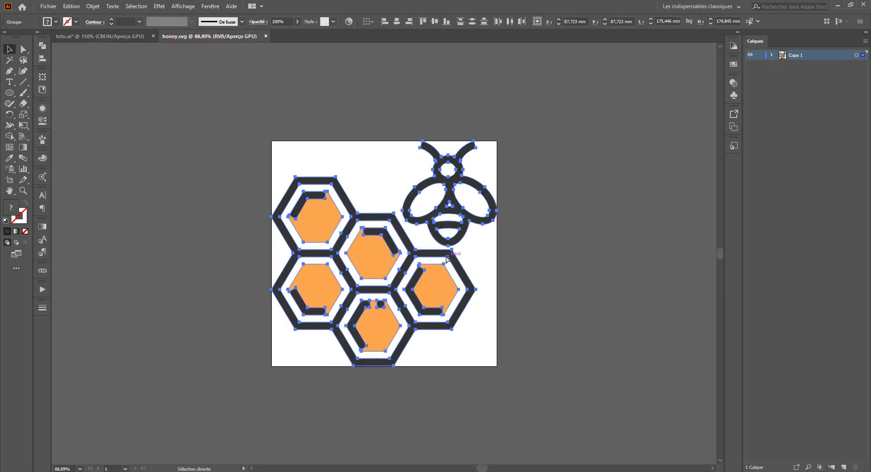
{"action": "key", "text": "ctrl+x"}
{"action": "left_click", "coordinate": [114, 37]}
{"action": "key", "text": "ctrl+v"}
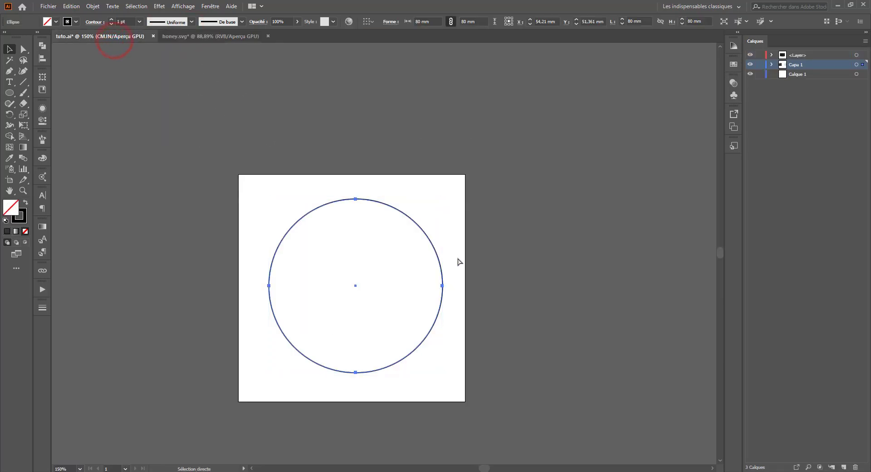
Scale the honeycomb and bee artwork down to about 36 mm wide and place it in the middle of the circle
{"action": "left_click_drag", "start_coordinate": [575, 64], "coordinate": [286, 285]}
{"action": "left_click_drag", "start_coordinate": [265, 381], "coordinate": [381, 276]}
{"action": "left_click_drag", "start_coordinate": [401, 241], "coordinate": [378, 270]}
{"action": "key", "text": "Right"}
{"action": "key", "text": "Down"}
{"action": "key", "text": "Down"}
{"action": "key", "text": "Down"}
{"action": "key", "text": "Down"}
{"action": "key", "text": "Down"}
{"action": "key", "text": "Down"}
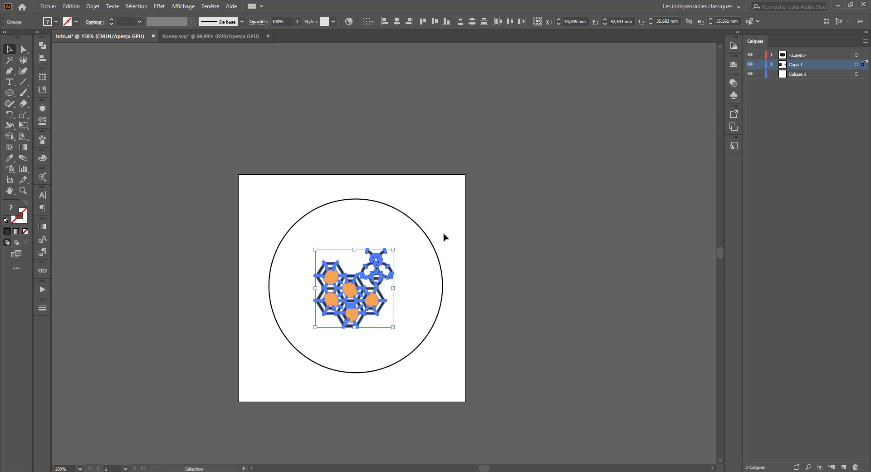
Duplicate the circle in place and scale the copy from its centre to about 67 mm in diameter
{"action": "left_click", "coordinate": [421, 227]}
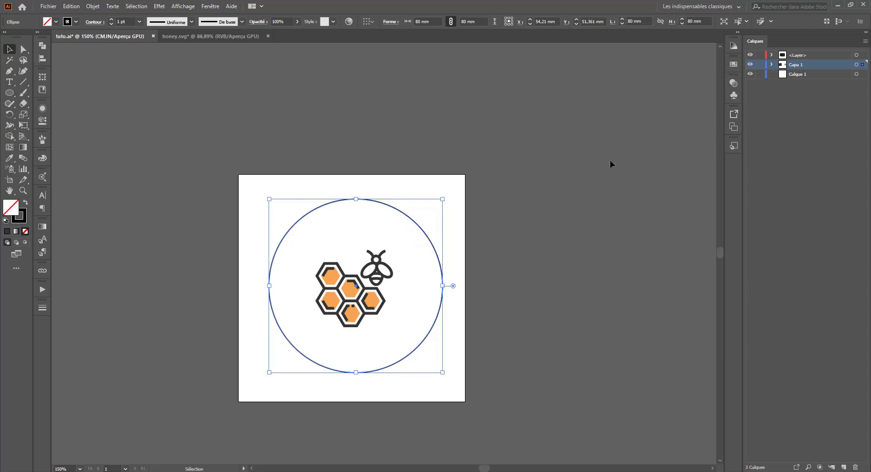
{"action": "left_click", "coordinate": [773, 64]}
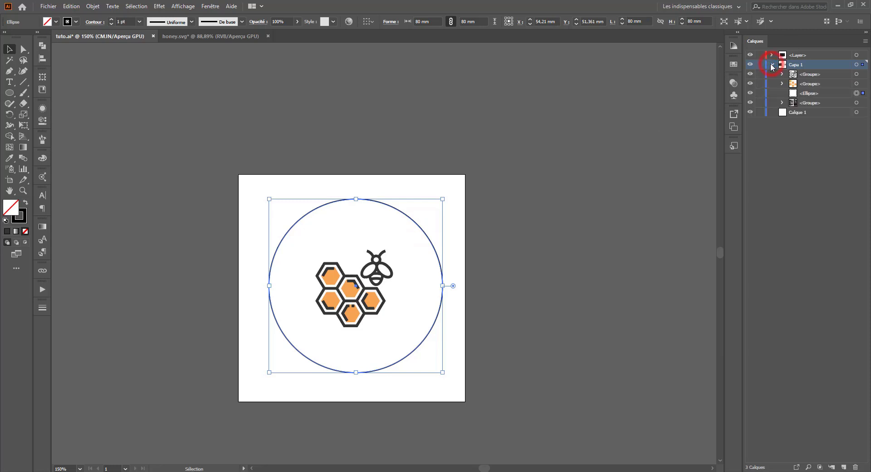
{"action": "left_click", "coordinate": [807, 94]}
{"action": "key", "text": "ctrl+c"}
{"action": "key", "text": "ctrl+f"}
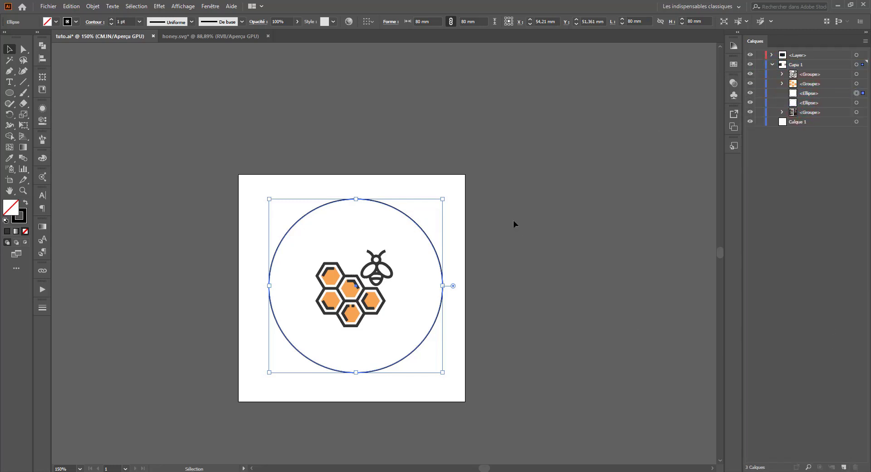
{"action": "left_click_drag", "start_coordinate": [443, 200], "coordinate": [429, 213]}
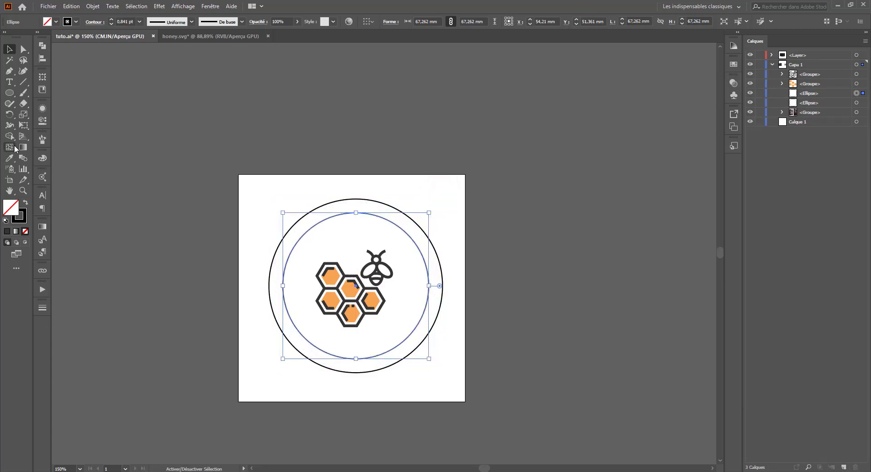
Add the text "THE HONNEY" along the path of the inner circle, starting at its upper-left part
{"action": "left_click", "coordinate": [8, 86]}
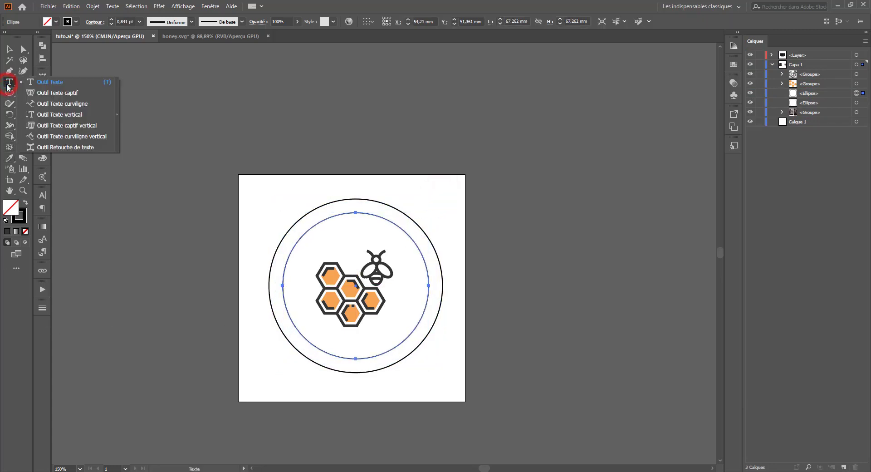
{"action": "left_click", "coordinate": [40, 103]}
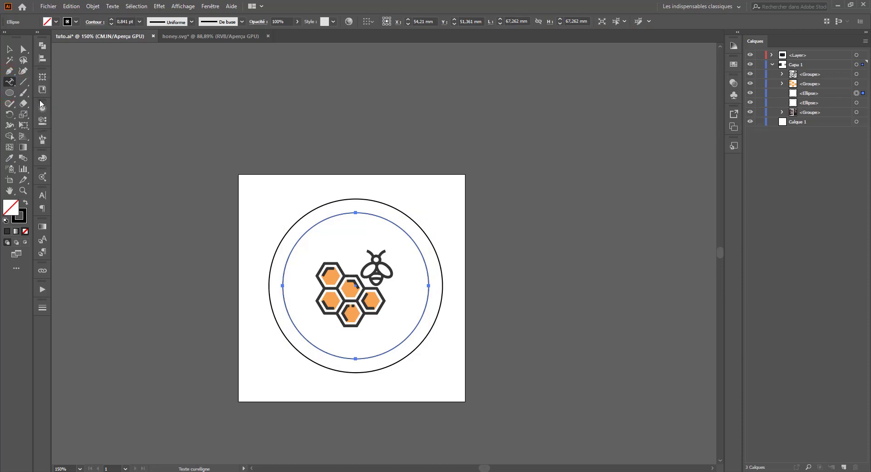
{"action": "left_click", "coordinate": [296, 245]}
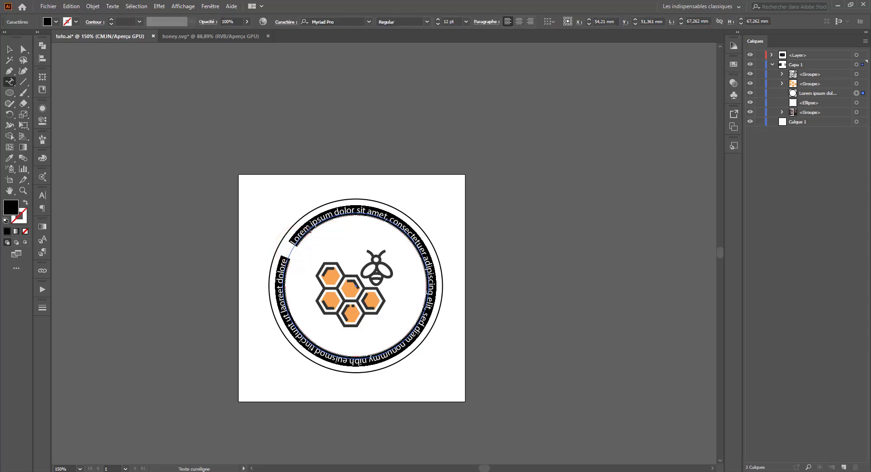
{"action": "type", "text": "THE HONNEUY"}
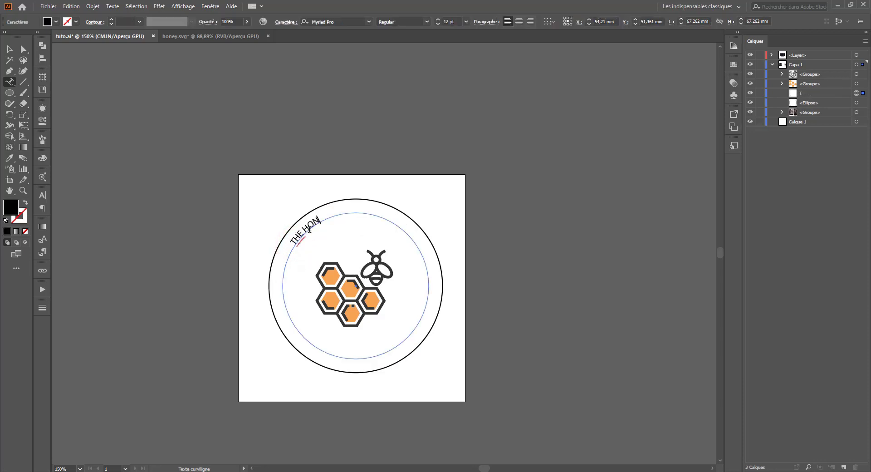
{"action": "key", "text": "BackSpace"}
{"action": "key", "text": "BackSpace"}
{"action": "type", "text": "Y"}
Select all of the curved text and dock the Properties panel beside the Layers panel
{"action": "key", "text": "ctrl+a"}
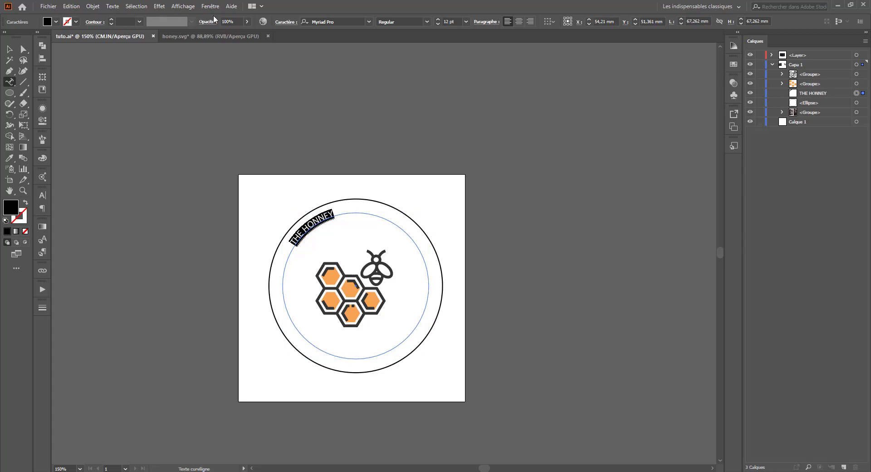
{"action": "left_click", "coordinate": [727, 7]}
{"action": "left_click", "coordinate": [726, 7]}
{"action": "left_click_drag", "start_coordinate": [42, 123], "coordinate": [808, 43]}
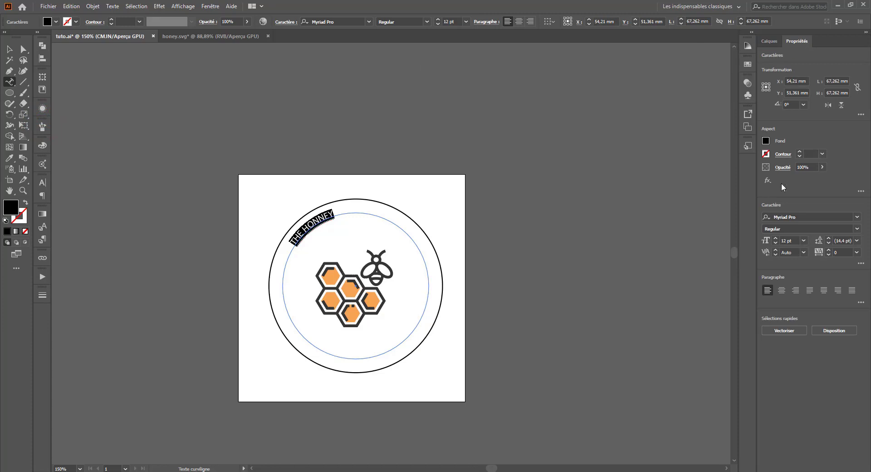
Filter the fonts for the curved text to the decorative class and browse the installed ones
{"action": "left_click", "coordinate": [861, 217]}
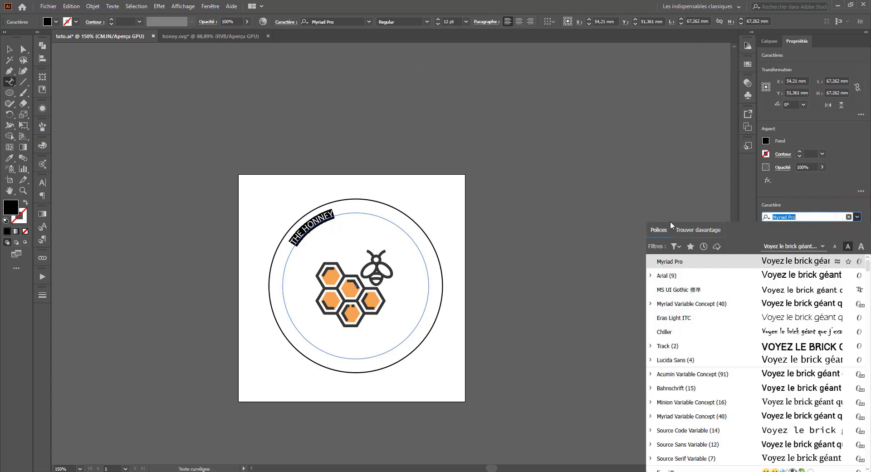
{"action": "left_click", "coordinate": [676, 246]}
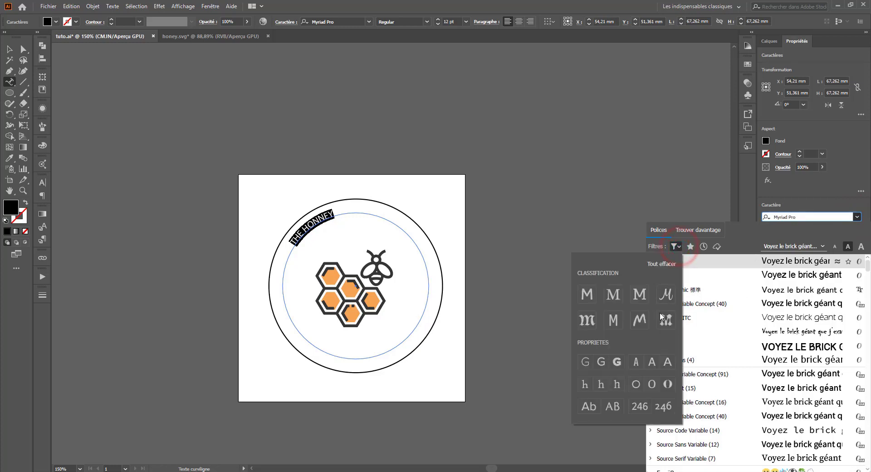
{"action": "left_click", "coordinate": [665, 319]}
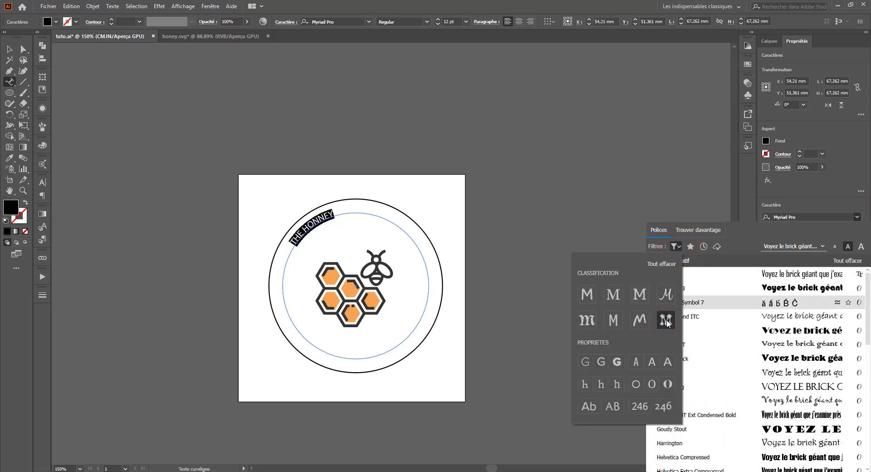
{"action": "left_click", "coordinate": [617, 362]}
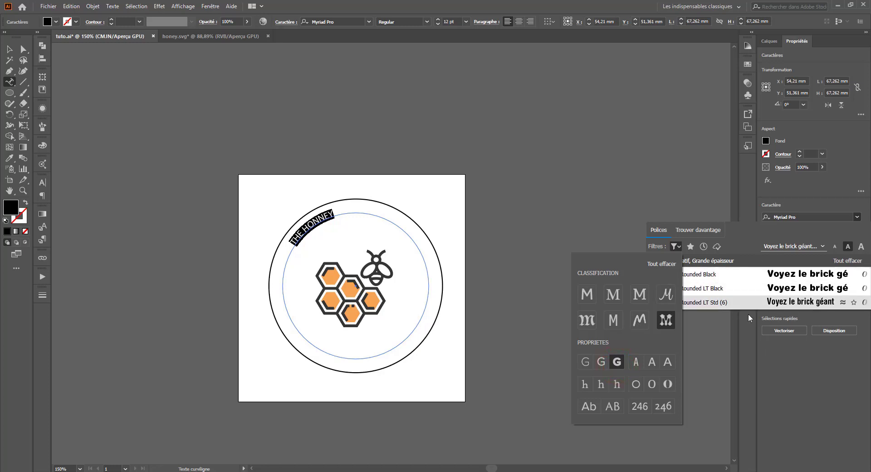
{"action": "left_click", "coordinate": [617, 361]}
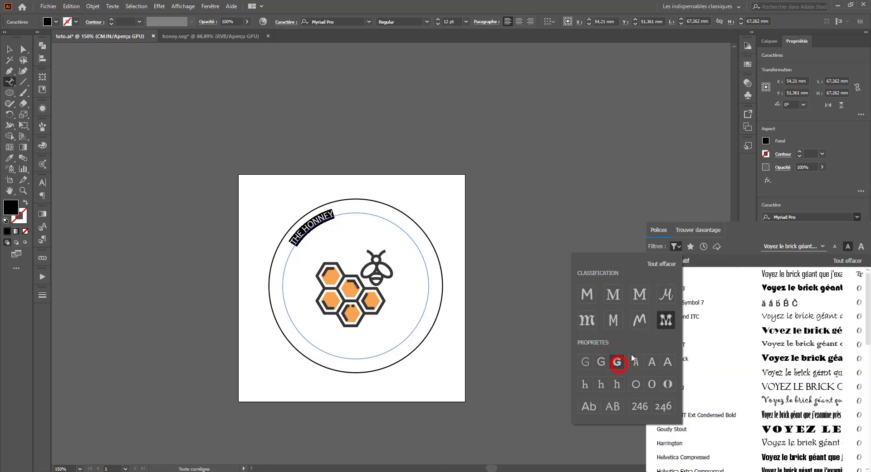
{"action": "left_click", "coordinate": [779, 309]}
{"action": "scroll", "coordinate": [781, 313], "scroll_direction": "down", "scroll_amount": 3}
{"action": "scroll", "coordinate": [782, 317], "scroll_direction": "down", "scroll_amount": 6}
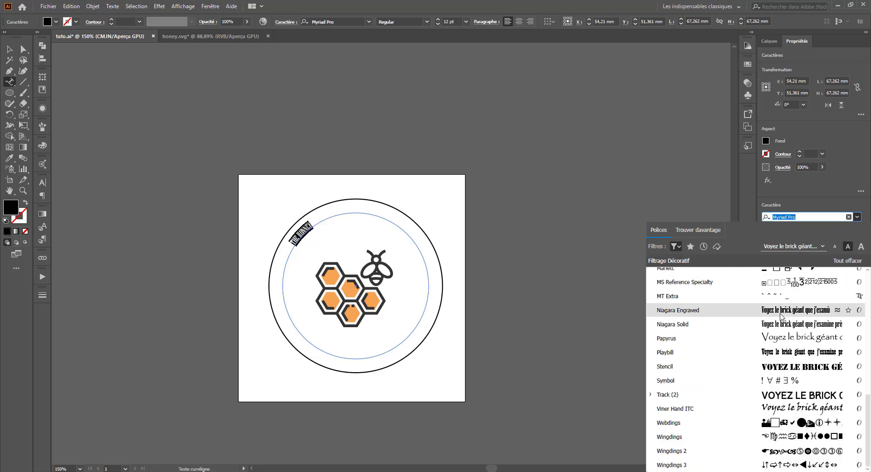
Browse the additional decorative Adobe Fonts and activate all seven fonts of the Arya family
{"action": "left_click", "coordinate": [708, 231]}
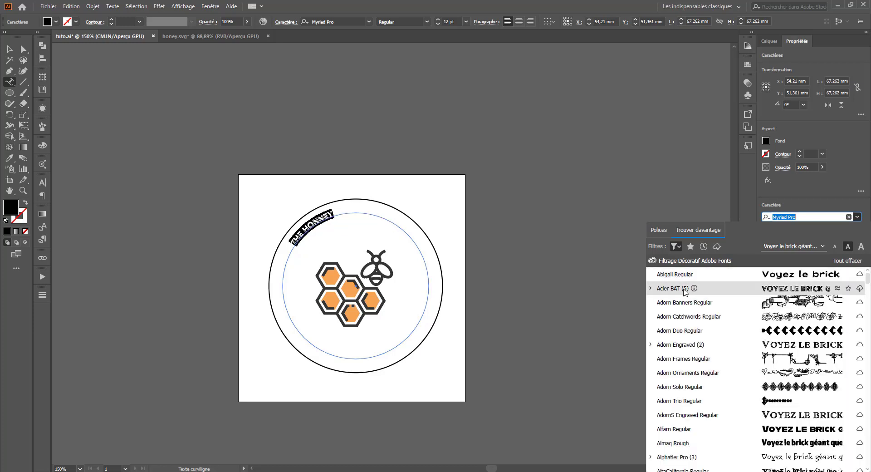
{"action": "scroll", "coordinate": [689, 284], "scroll_direction": "down", "scroll_amount": 3}
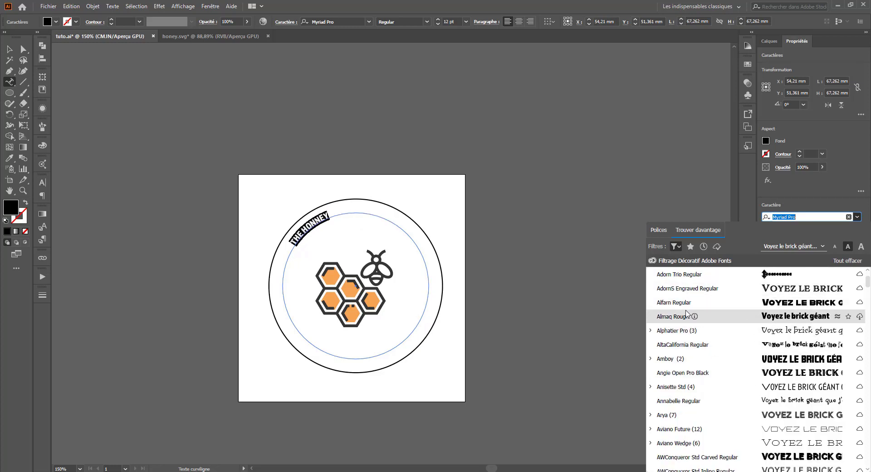
{"action": "scroll", "coordinate": [687, 325], "scroll_direction": "down", "scroll_amount": 1}
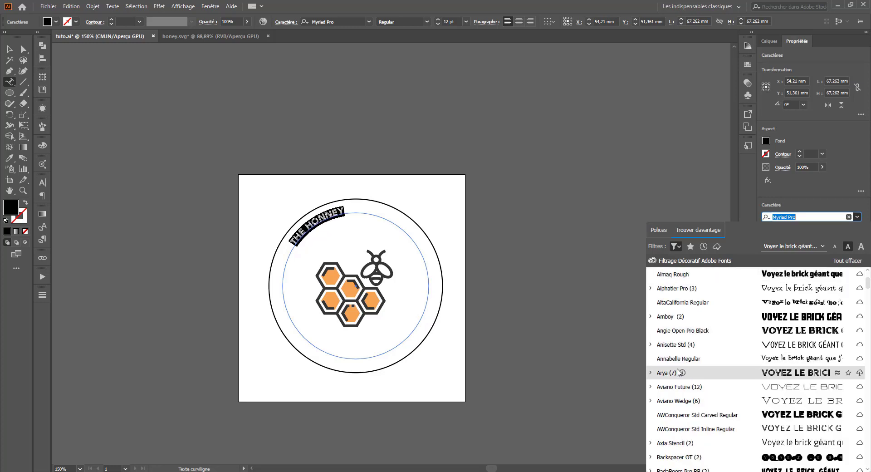
{"action": "left_click", "coordinate": [674, 373]}
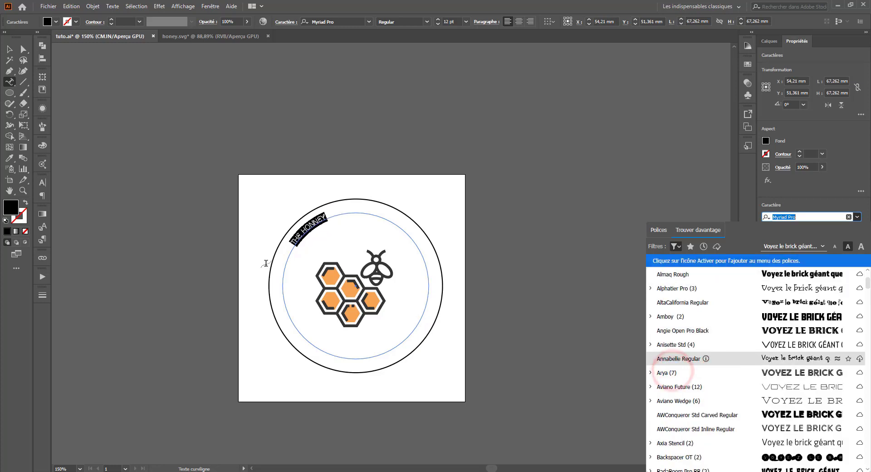
{"action": "left_click", "coordinate": [665, 373]}
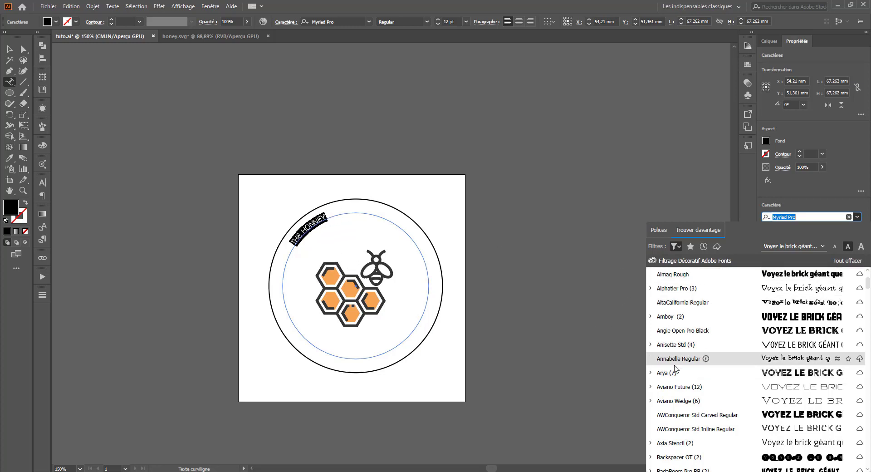
{"action": "left_click", "coordinate": [861, 373]}
{"action": "left_click", "coordinate": [800, 366]}
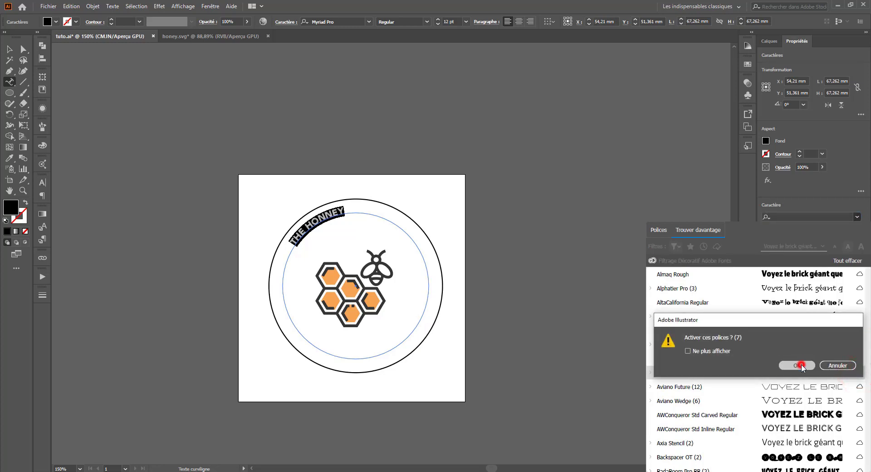
Find the activated Arya family among the available decorative fonts and apply its Double style to the curved text
{"action": "left_click", "coordinate": [657, 230]}
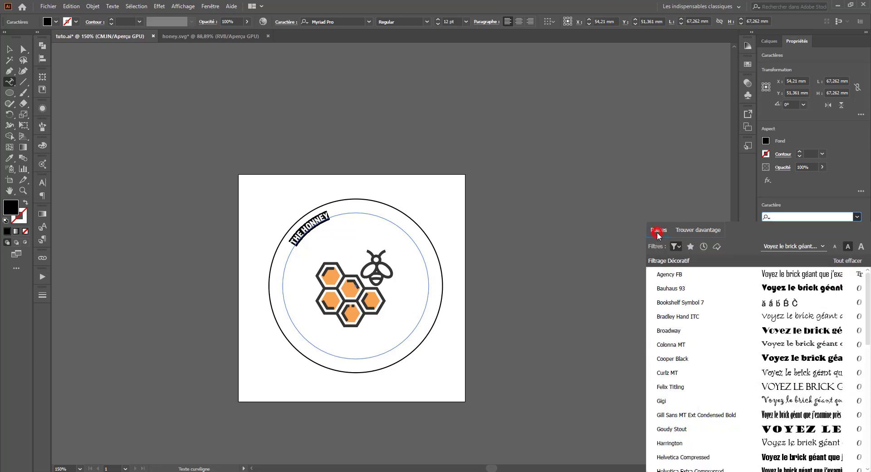
{"action": "left_click", "coordinate": [718, 247]}
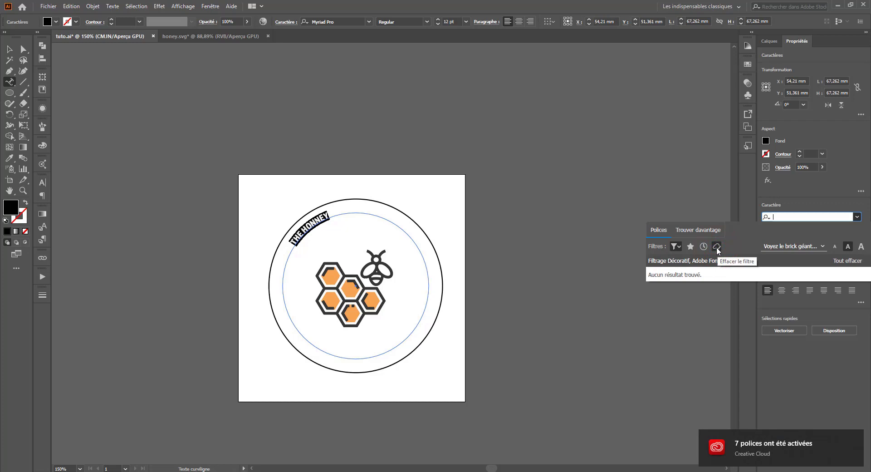
{"action": "left_click", "coordinate": [718, 247]}
{"action": "left_click", "coordinate": [676, 246]}
{"action": "left_click", "coordinate": [676, 246]}
{"action": "left_click", "coordinate": [717, 247]}
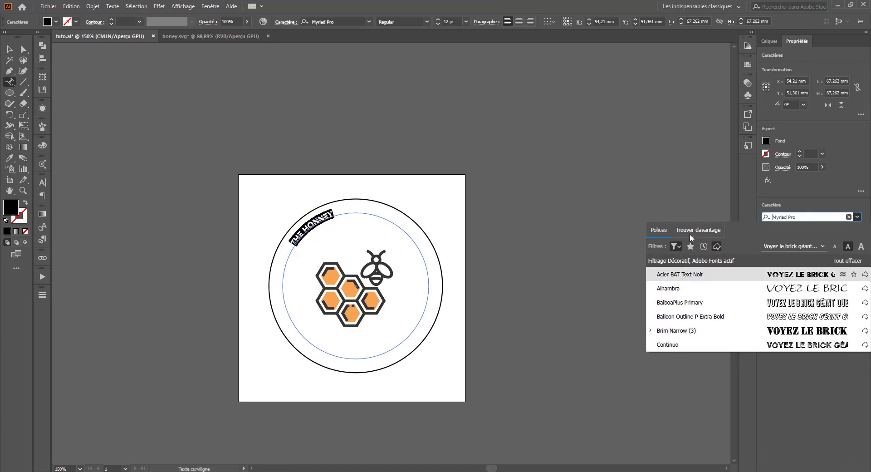
{"action": "left_click", "coordinate": [677, 246]}
{"action": "left_click", "coordinate": [690, 247]}
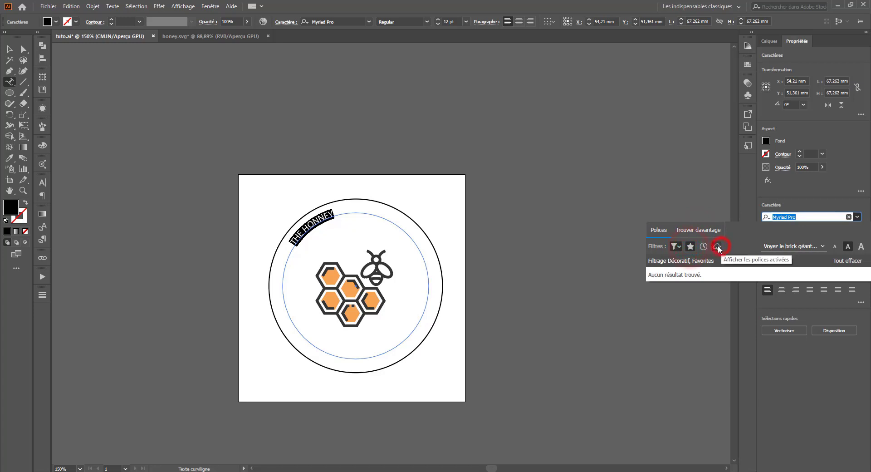
{"action": "left_click", "coordinate": [690, 246]}
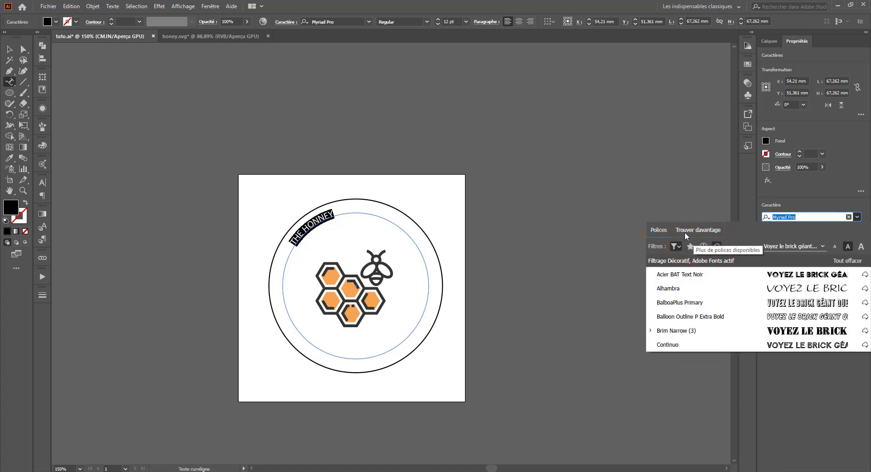
{"action": "left_click", "coordinate": [720, 247]}
{"action": "left_click", "coordinate": [720, 248]}
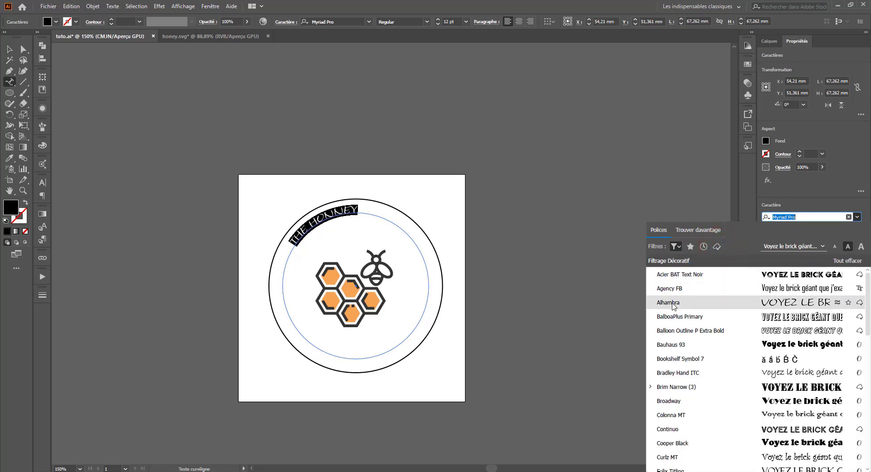
{"action": "key", "text": "Escape"}
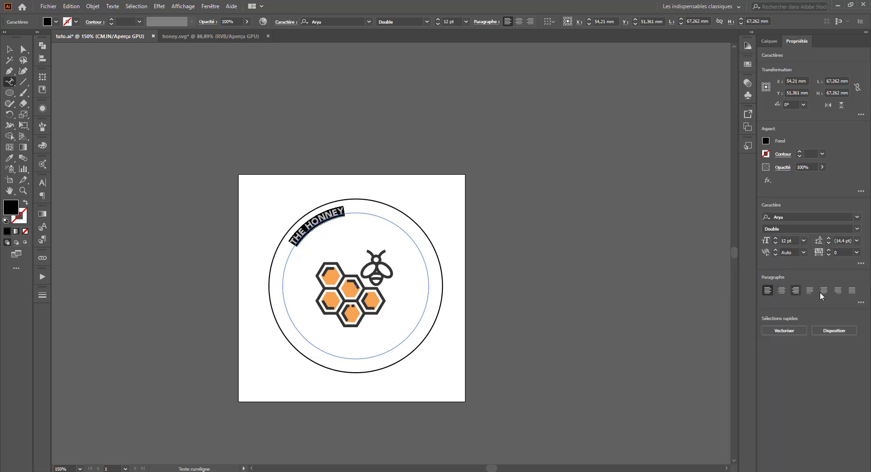
Try the other Arya styles on the curved text, from Double Slant through to Triple Alt
{"action": "left_click", "coordinate": [863, 232]}
{"action": "left_click", "coordinate": [794, 240]}
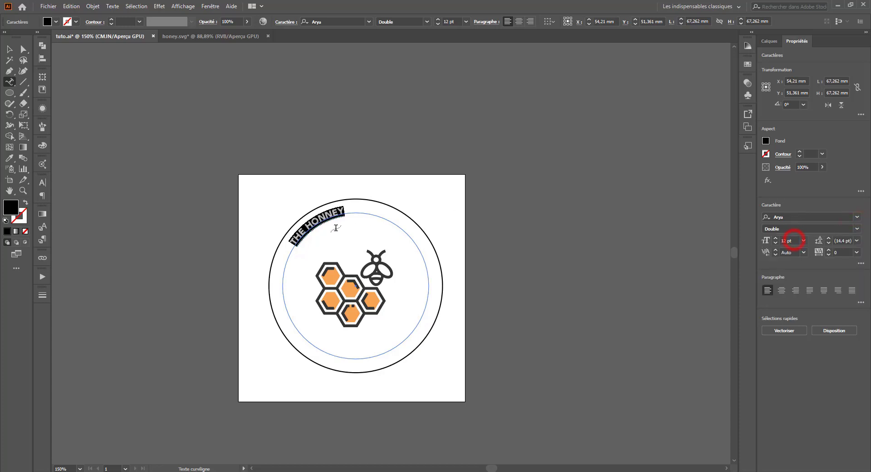
{"action": "key", "text": "ctrl+plus"}
{"action": "key", "text": "ctrl+plus"}
{"action": "key", "text": "ctrl+plus"}
{"action": "key", "text": "ctrl+plus"}
{"action": "key", "text": "ctrl+plus"}
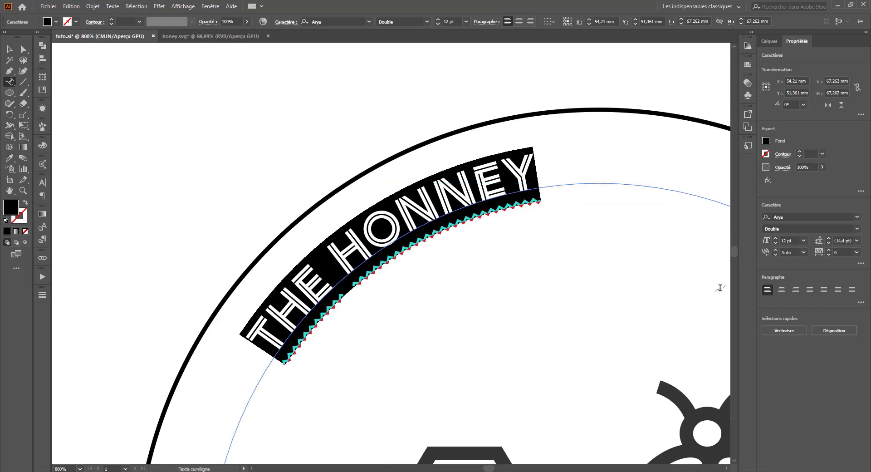
{"action": "left_click", "coordinate": [785, 228]}
{"action": "left_click", "coordinate": [861, 229]}
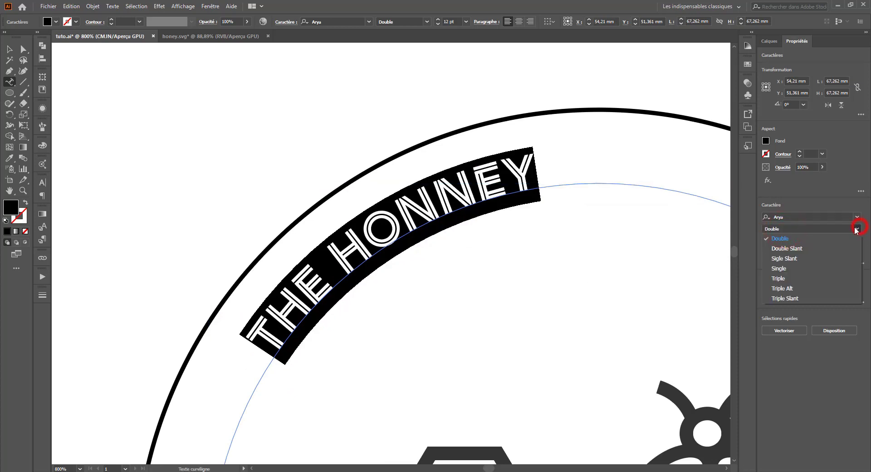
{"action": "left_click", "coordinate": [791, 229]}
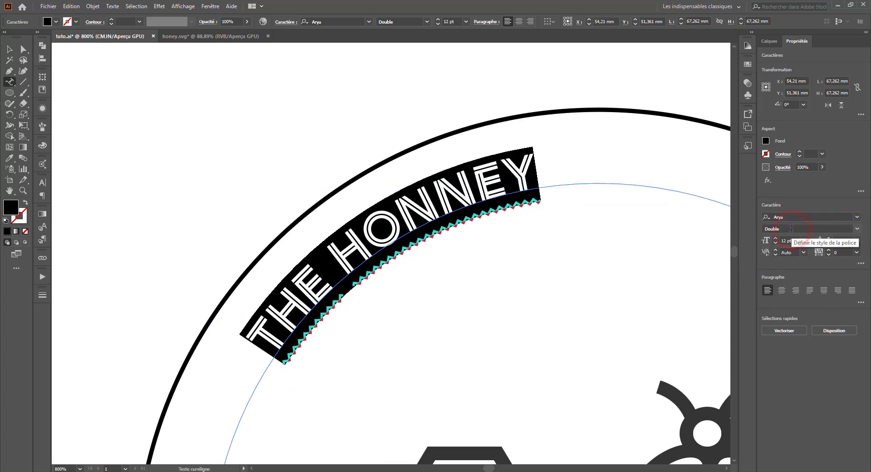
{"action": "left_click", "coordinate": [791, 228]}
{"action": "key", "text": "Down"}
{"action": "key", "text": "Down"}
{"action": "key", "text": "Down"}
{"action": "key", "text": "Down"}
{"action": "key", "text": "Down"}
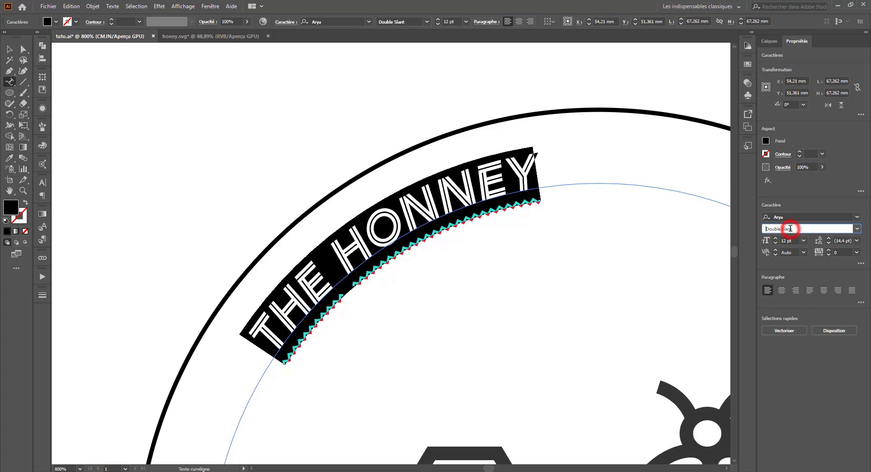
{"action": "key", "text": "Up"}
{"action": "key", "text": "Down"}
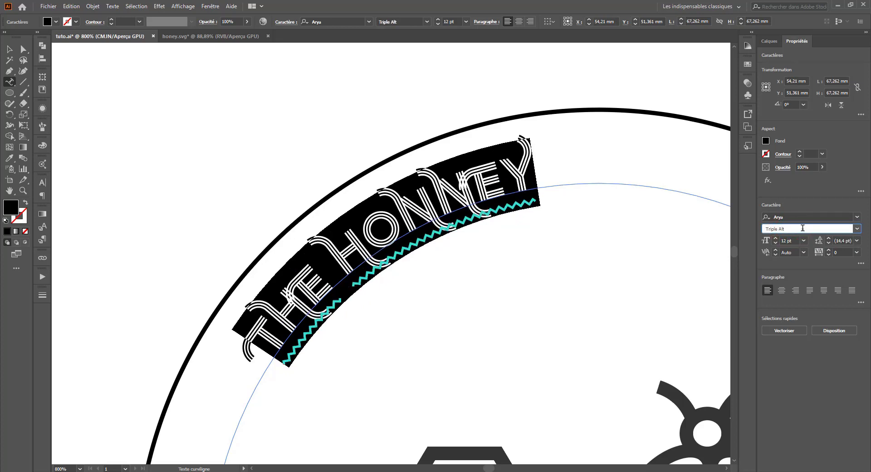
Reselect the whole curved text, try the Triple Slant style on it and restore the Double style
{"action": "left_click", "coordinate": [456, 220]}
{"action": "left_click_drag", "start_coordinate": [538, 167], "coordinate": [183, 318]}
{"action": "left_click_drag", "start_coordinate": [262, 334], "coordinate": [568, 184]}
{"action": "left_click", "coordinate": [800, 231]}
{"action": "key", "text": "Down"}
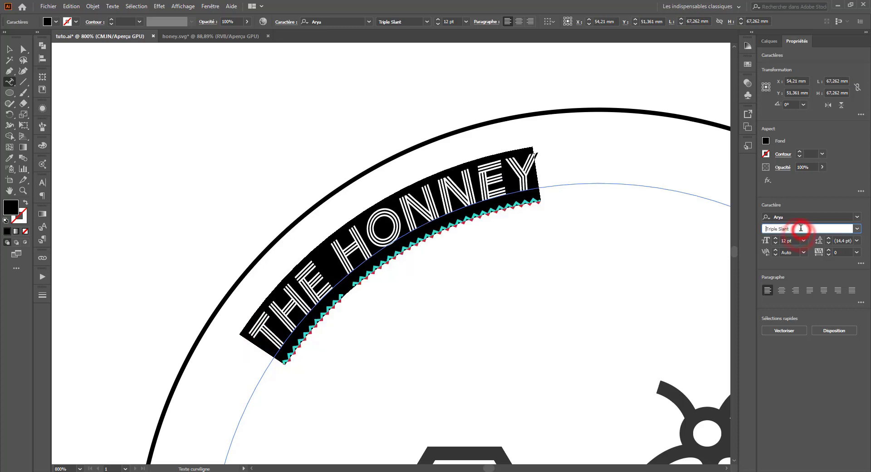
{"action": "left_click", "coordinate": [857, 228]}
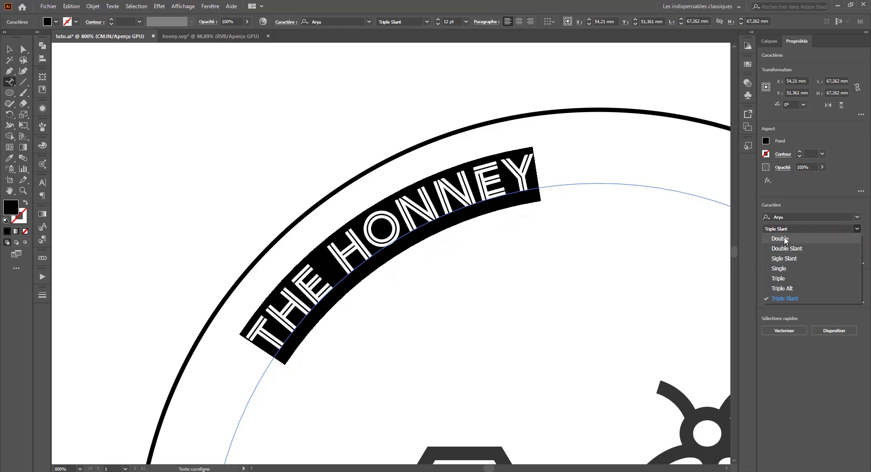
{"action": "left_click", "coordinate": [785, 239]}
Set the font size of the curved text to 30 pt
{"action": "key", "text": "ctrl+minus"}
{"action": "key", "text": "ctrl+minus"}
{"action": "key", "text": "ctrl+minus"}
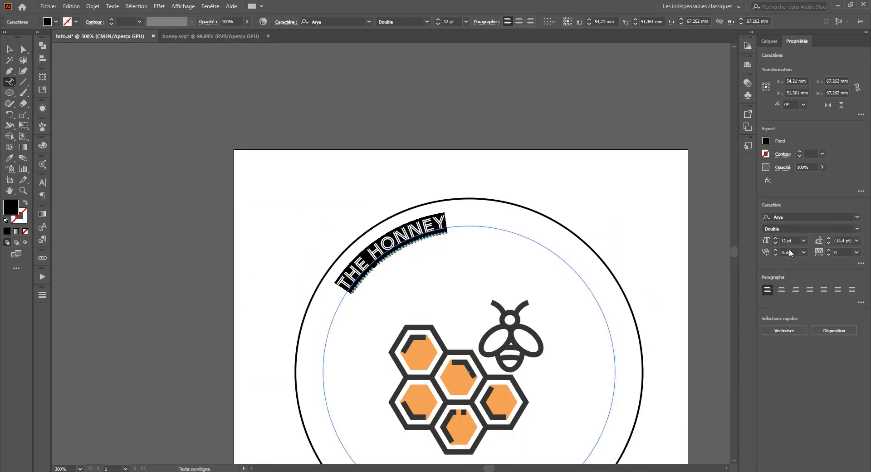
{"action": "left_click", "coordinate": [776, 239]}
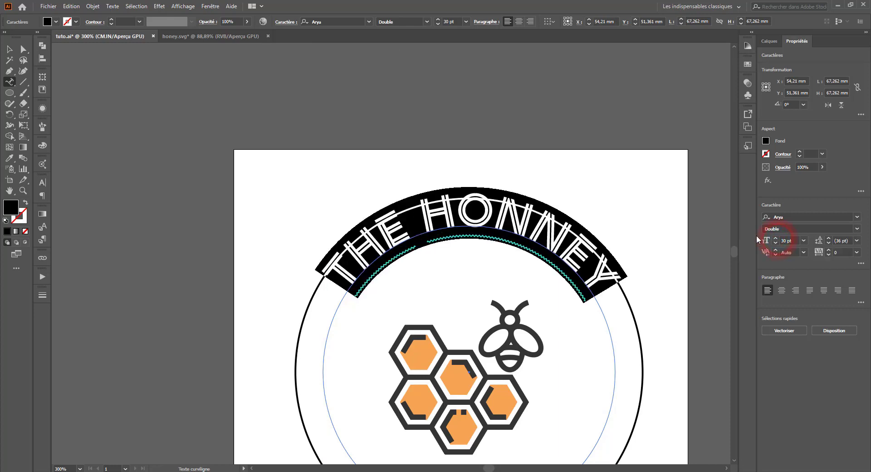
Scale the curved text and its circular path down from the centre to about 59 mm in diameter
{"action": "left_click", "coordinate": [8, 49]}
{"action": "left_click_drag", "start_coordinate": [615, 227], "coordinate": [611, 248]}
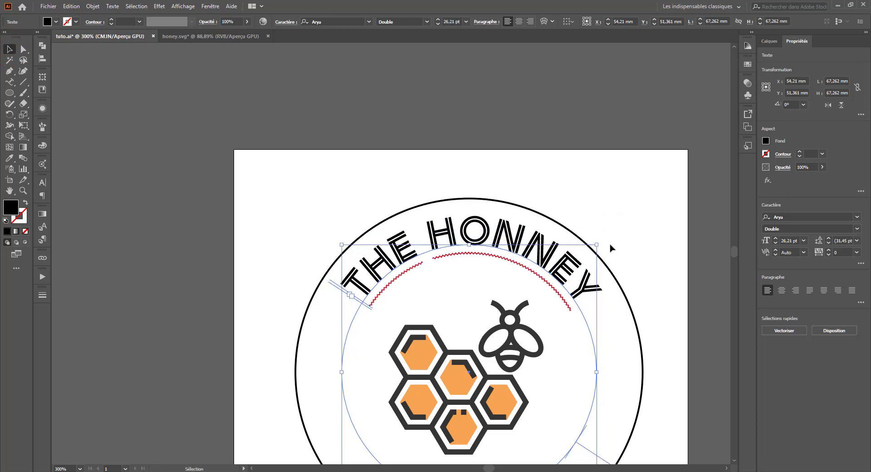
{"action": "scroll", "coordinate": [611, 247], "scroll_direction": "down", "scroll_amount": 4}
{"action": "left_click", "coordinate": [269, 186]}
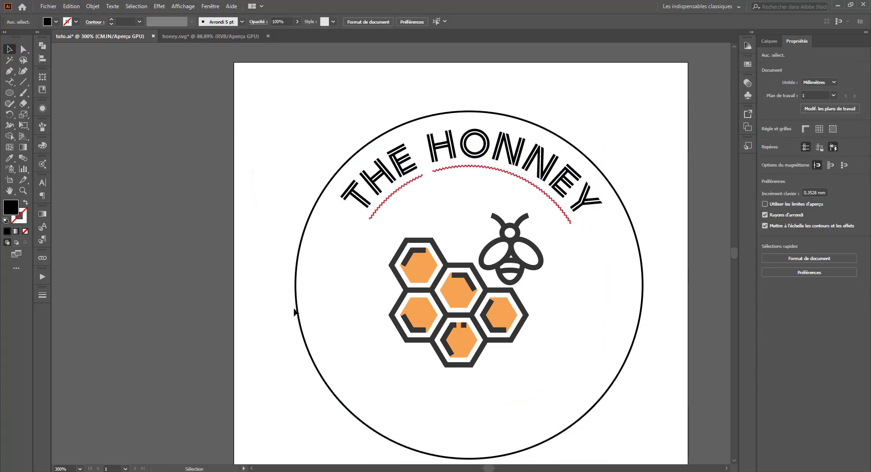
Correct the curved text to read "THE HONEY" and shift it slightly clockwise along its path to centre it at the top
{"action": "left_click", "coordinate": [524, 160]}
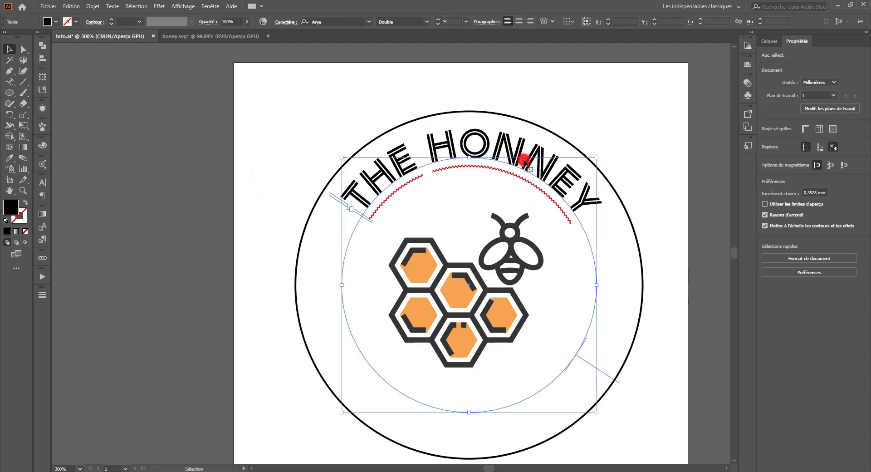
{"action": "double_click", "coordinate": [524, 159]}
{"action": "left_click", "coordinate": [523, 163]}
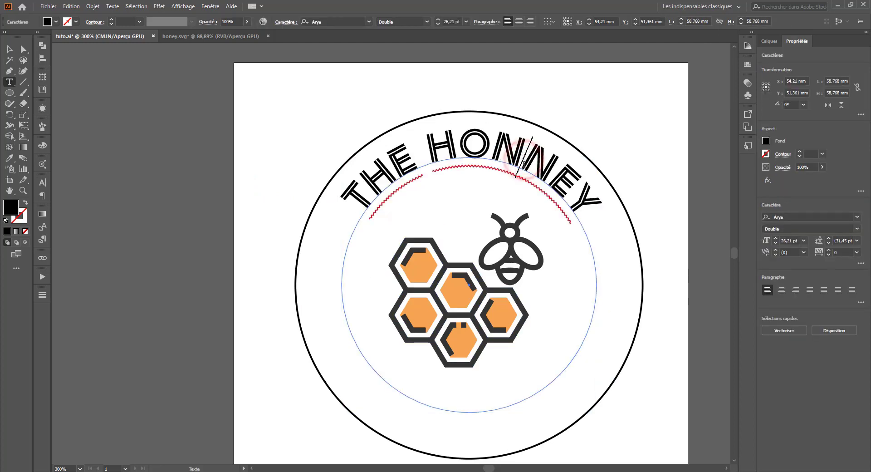
{"action": "key", "text": "BackSpace"}
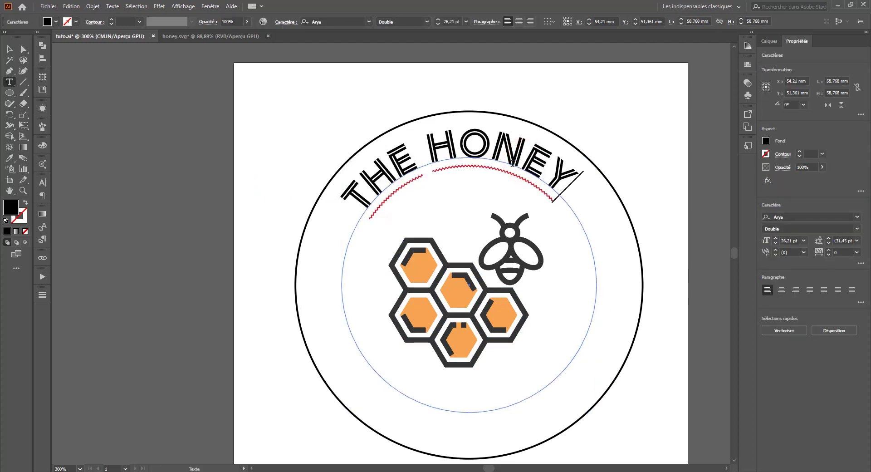
{"action": "left_click", "coordinate": [9, 50]}
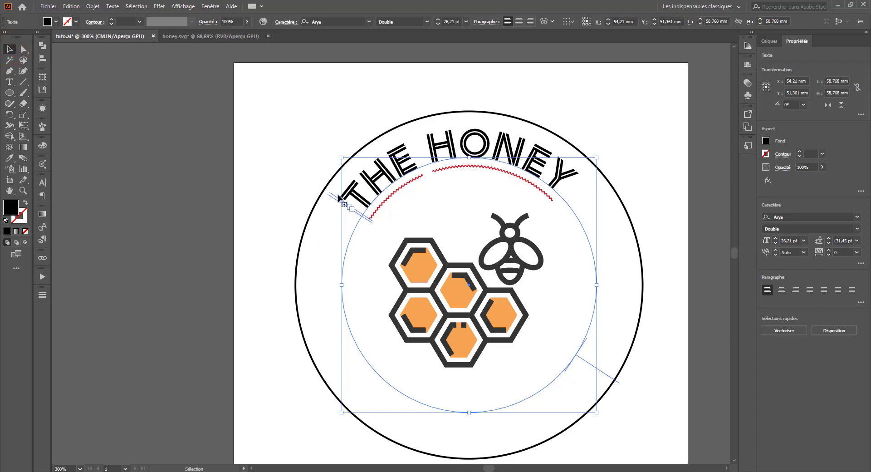
{"action": "mouse_move", "coordinate": [336, 200]}
{"action": "left_mouse_down"}
{"action": "mouse_move", "coordinate": [347, 189]}
{"action": "mouse_move", "coordinate": [336, 201]}
{"action": "left_mouse_up"}
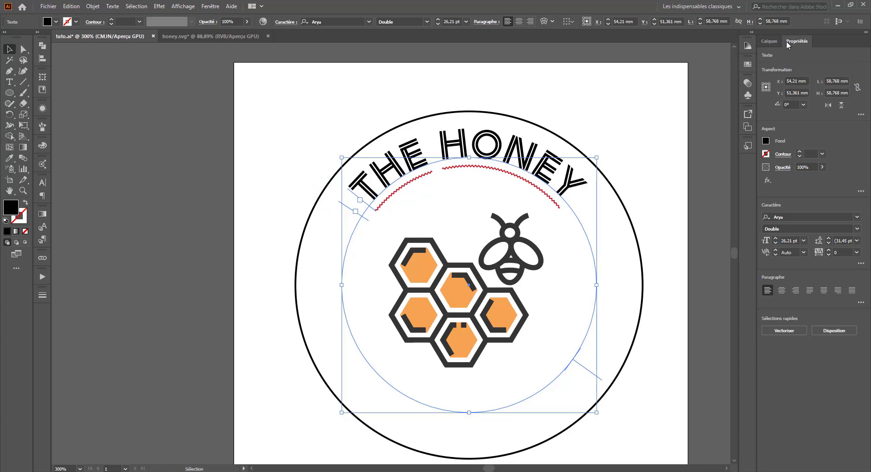
Duplicate the "THE HONEY" curved text in place in the layer list
{"action": "left_click", "coordinate": [770, 41]}
{"action": "left_click_drag", "start_coordinate": [794, 94], "coordinate": [829, 428]}
{"action": "left_click_drag", "start_coordinate": [845, 467], "coordinate": [844, 467]}
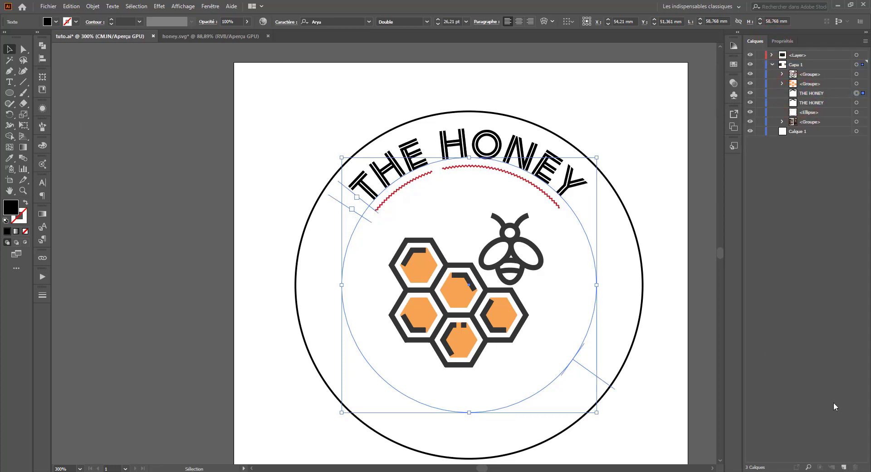
Replace the wording of the duplicated curved text with "Since 2010"
{"action": "double_click", "coordinate": [467, 138]}
{"action": "triple_click", "coordinate": [465, 138]}
{"action": "type", "text": "SINCE"}
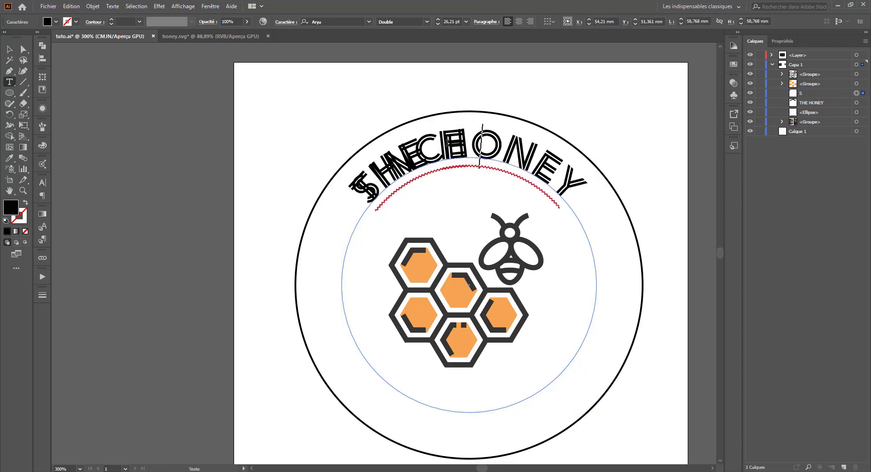
{"action": "type", "text": " 2010"}
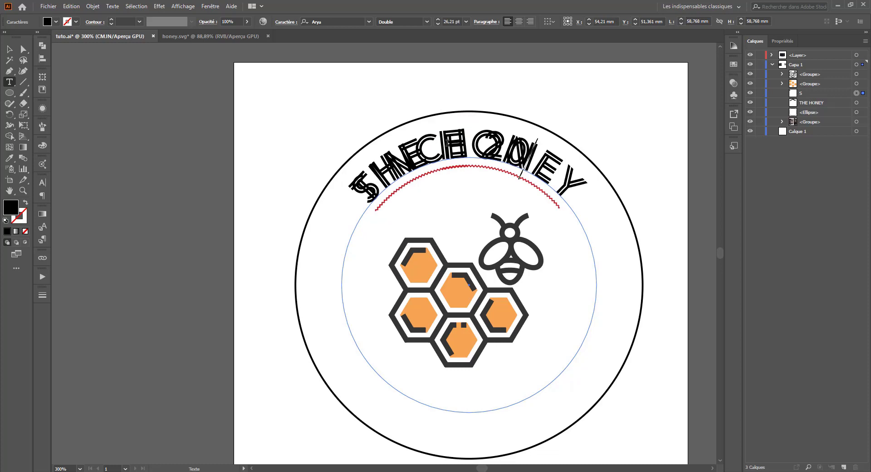
{"action": "left_click", "coordinate": [8, 49]}
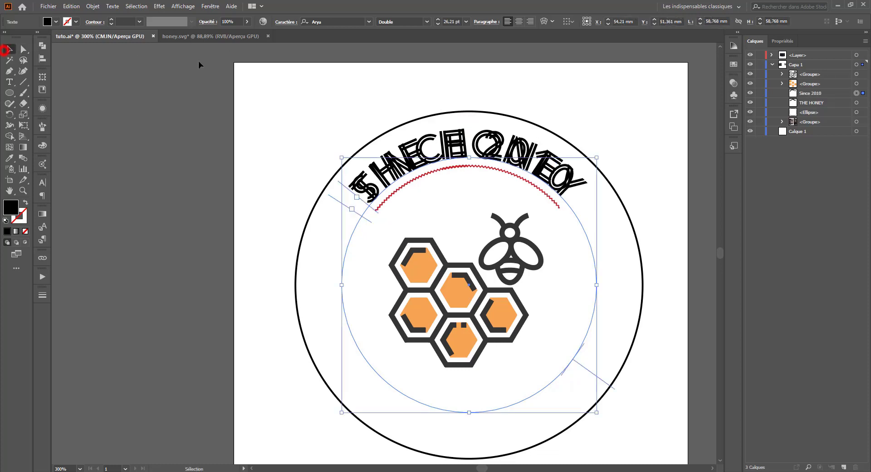
{"action": "left_click", "coordinate": [613, 385]}
{"action": "left_click", "coordinate": [583, 367]}
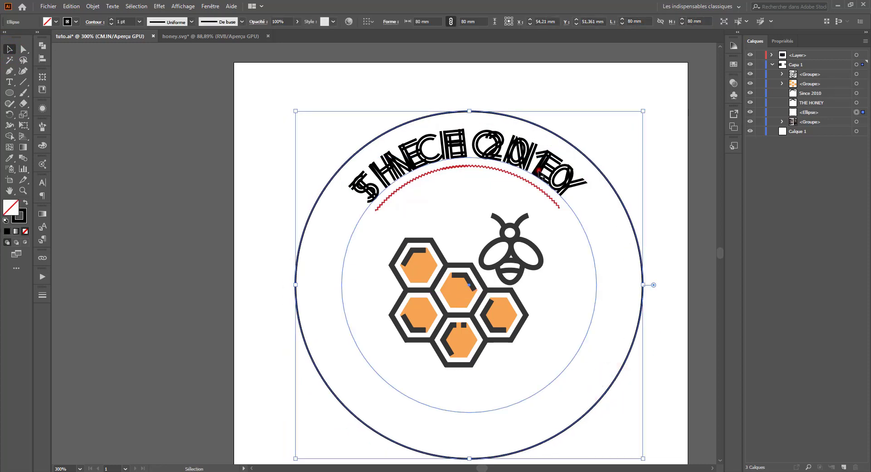
Move "Since 2010" to the inside bottom of its circular path and set its font size to 10 pt
{"action": "left_click_drag", "start_coordinate": [580, 371], "coordinate": [580, 236]}
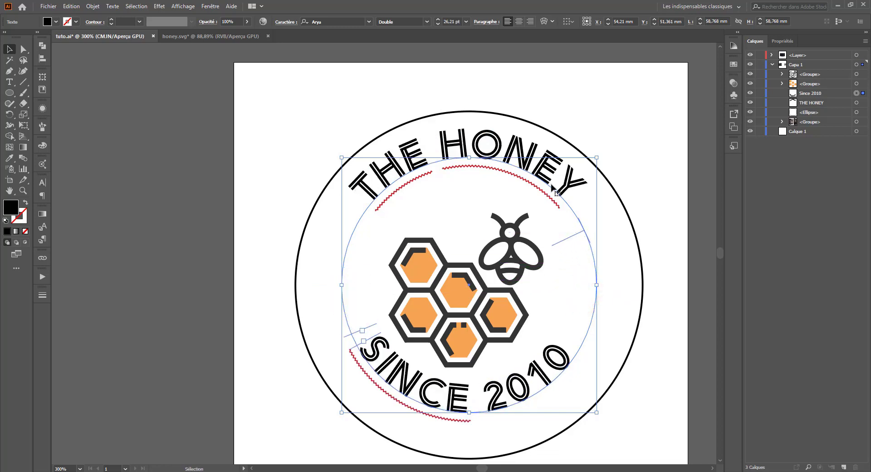
{"action": "left_click", "coordinate": [438, 24]}
{"action": "left_click", "coordinate": [439, 24]}
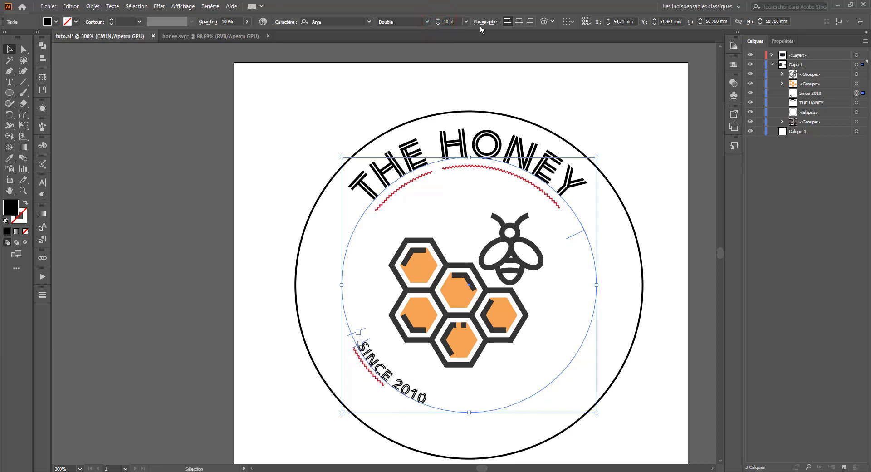
{"action": "left_click", "coordinate": [361, 344]}
{"action": "left_click", "coordinate": [362, 345]}
{"action": "key", "text": "ctrl+z"}
{"action": "left_click", "coordinate": [361, 344]}
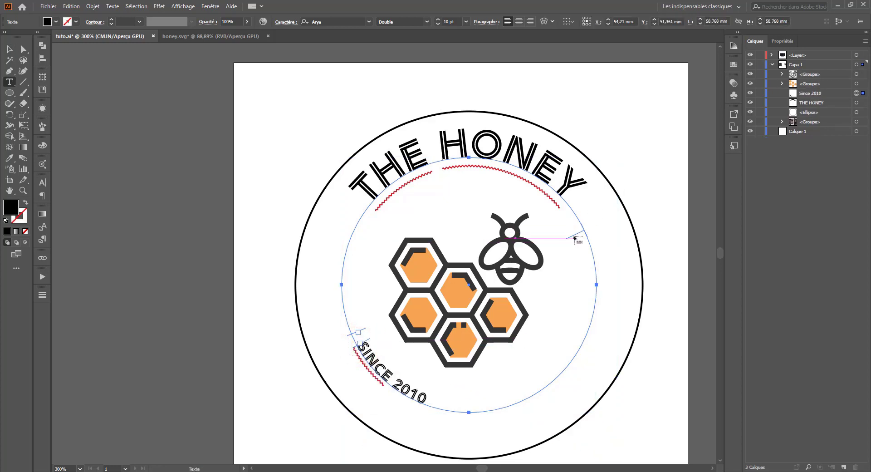
{"action": "left_click", "coordinate": [10, 50]}
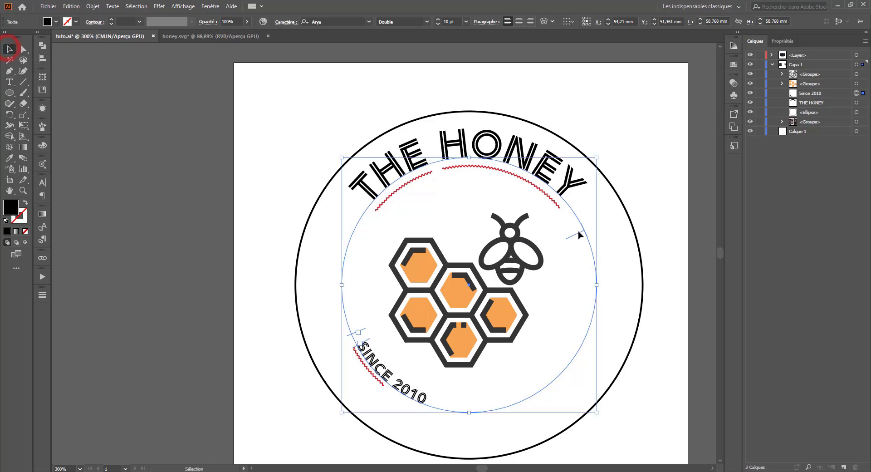
Slide "Since 2010" along its circular path until it is centred at the bottom of the logo
{"action": "left_click_drag", "start_coordinate": [575, 236], "coordinate": [512, 181]}
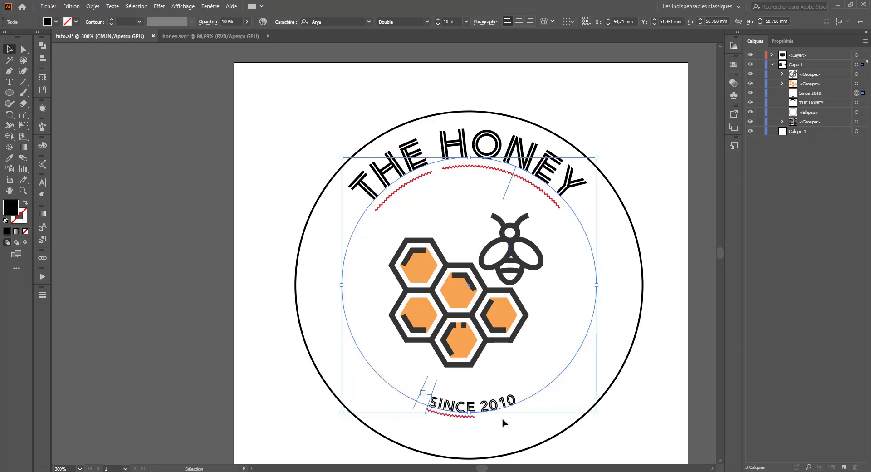
{"action": "left_click_drag", "start_coordinate": [604, 422], "coordinate": [564, 418]}
{"action": "left_click", "coordinate": [600, 429]}
{"action": "scroll", "coordinate": [600, 430], "scroll_direction": "down", "scroll_amount": 1}
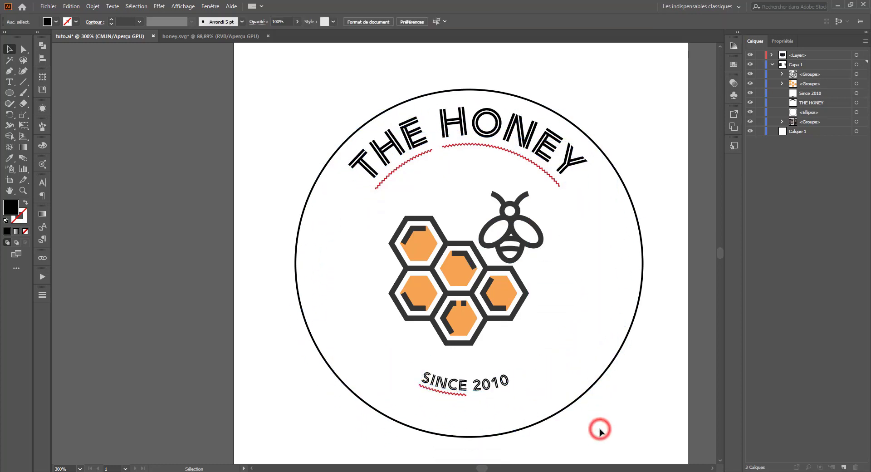
Group the orange hexagon fills with the honeycomb and bee outlines
{"action": "key", "text": "ctrl+minus"}
{"action": "key", "text": "ctrl+minus"}
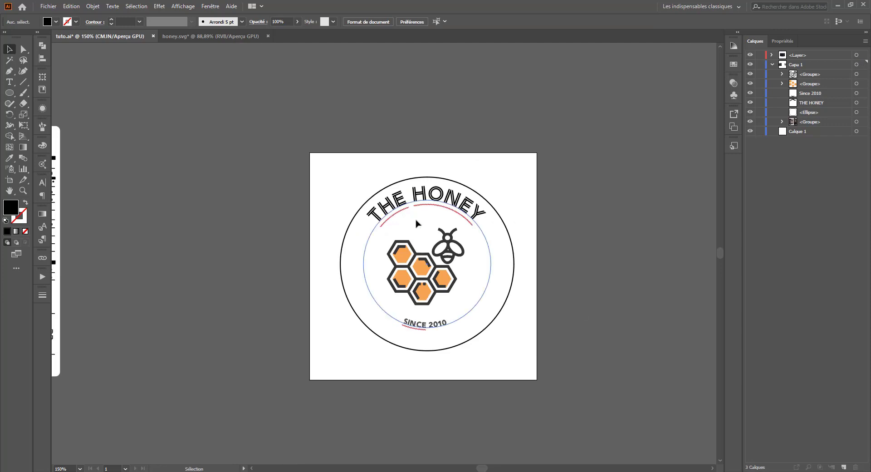
{"action": "left_click", "coordinate": [424, 291]}
{"action": "left_click", "coordinate": [483, 247]}
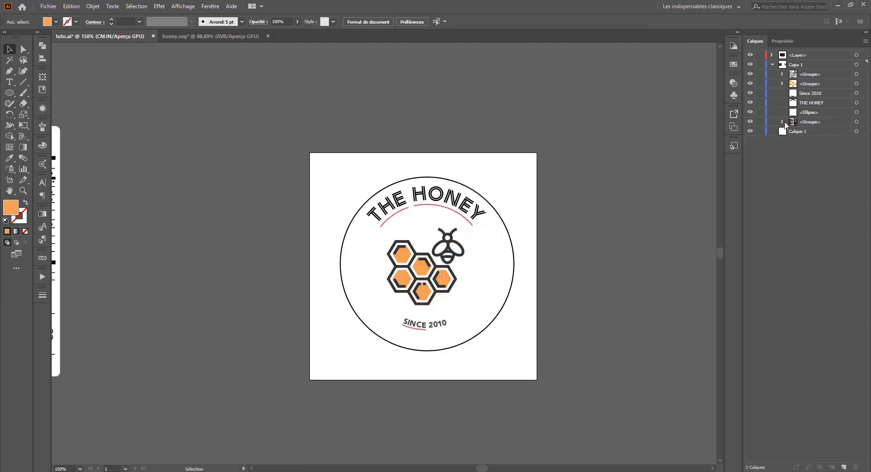
{"action": "left_click", "coordinate": [856, 84]}
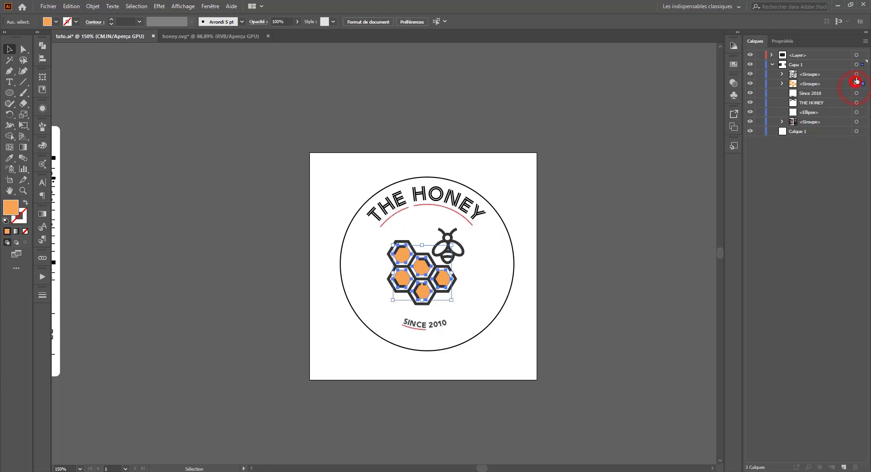
{"action": "left_click", "coordinate": [815, 84]}
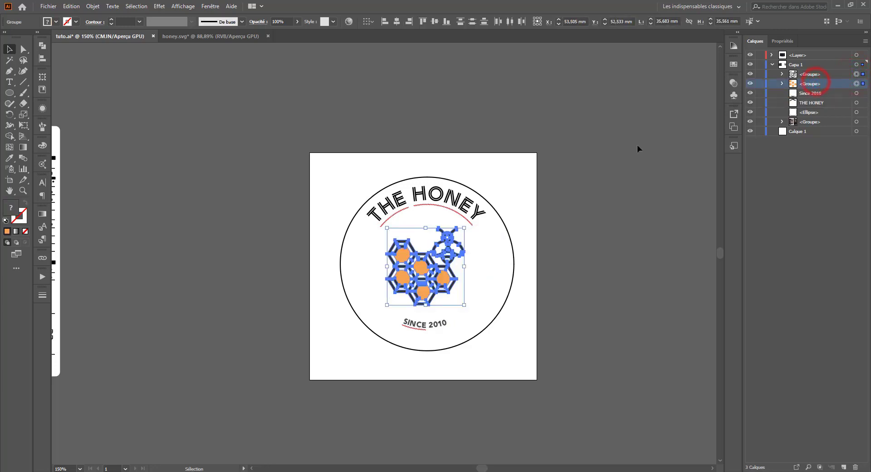
{"action": "left_click", "coordinate": [857, 84]}
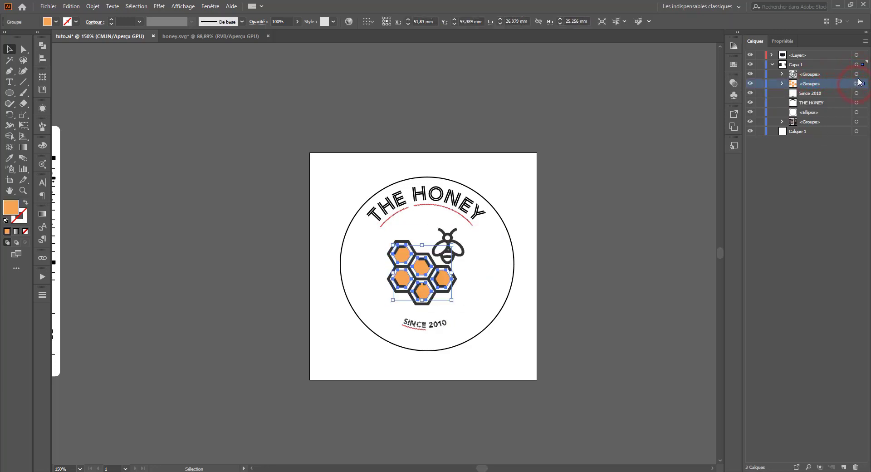
{"action": "left_click", "coordinate": [857, 74], "text": "shift"}
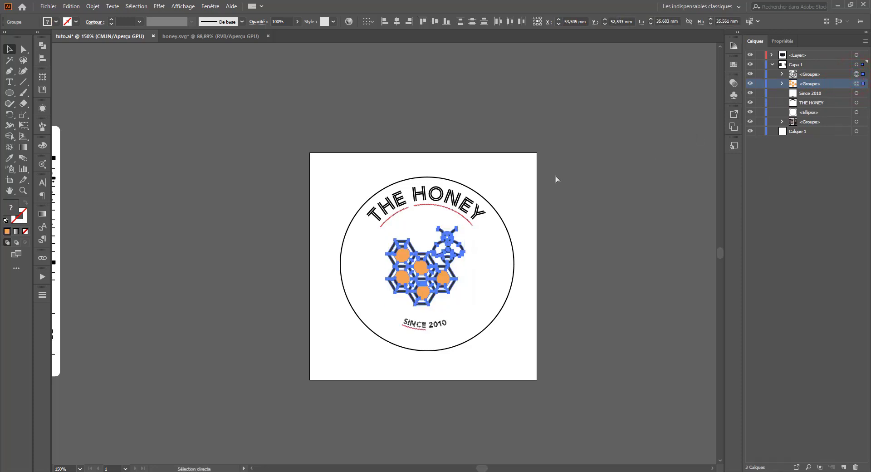
{"action": "key", "text": "ctrl+g"}
{"action": "left_click", "coordinate": [427, 328]}
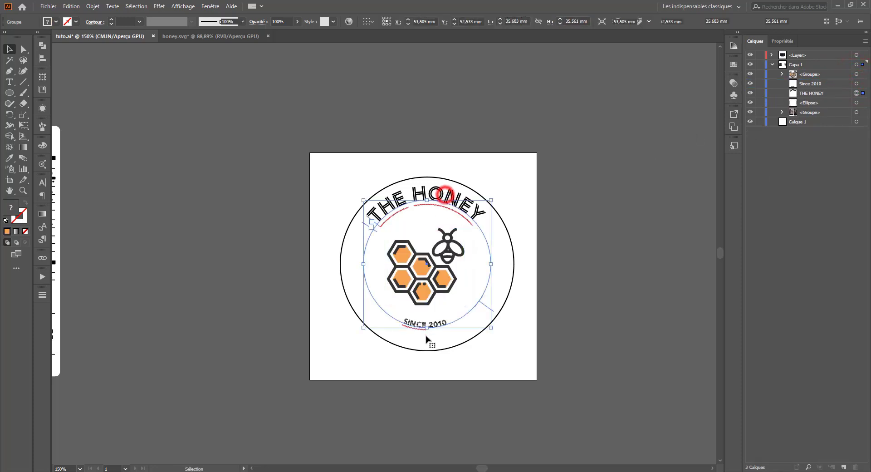
{"action": "left_click", "coordinate": [439, 337]}
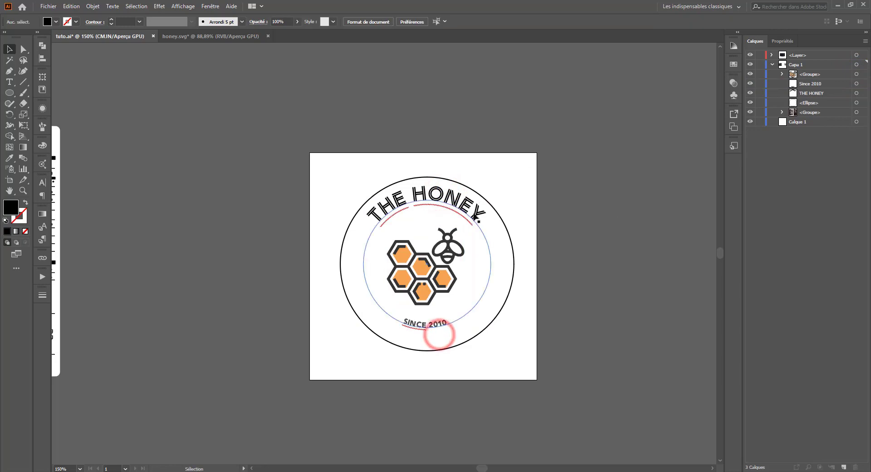
Centre all logo elements horizontally on each other, and group the honeycomb and bee artwork with both curved texts
{"action": "left_click_drag", "start_coordinate": [477, 362], "coordinate": [340, 181]}
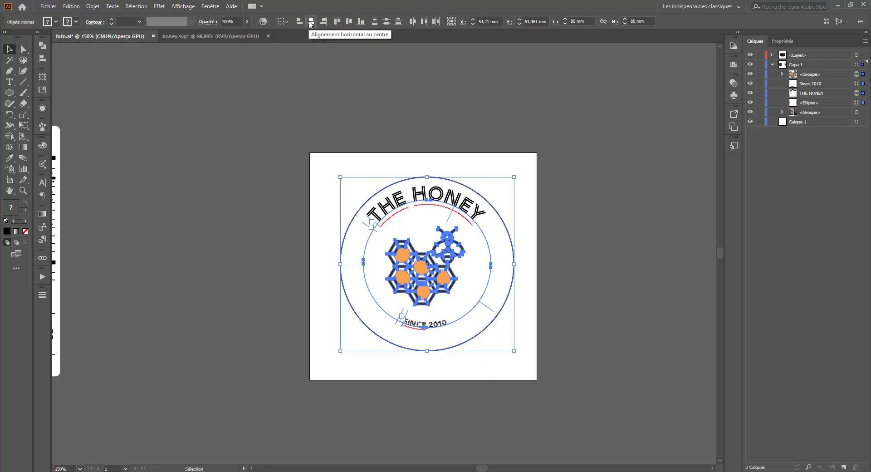
{"action": "left_click", "coordinate": [782, 41]}
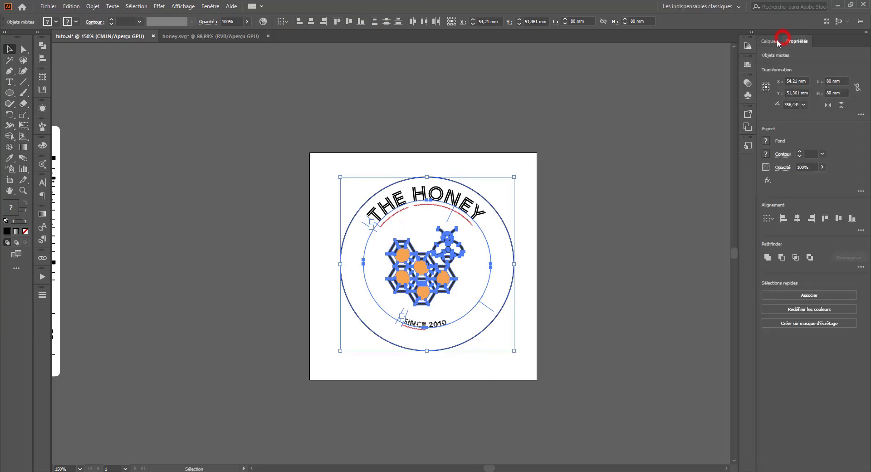
{"action": "left_click", "coordinate": [799, 219]}
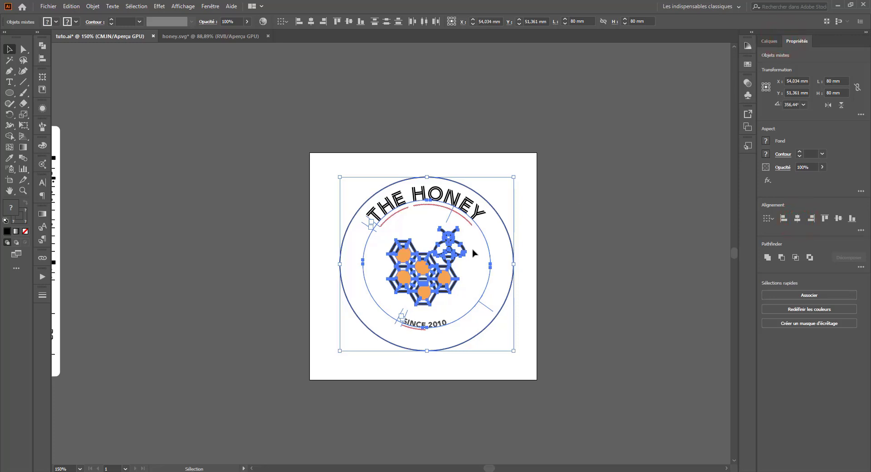
{"action": "left_click", "coordinate": [502, 225], "text": "shift"}
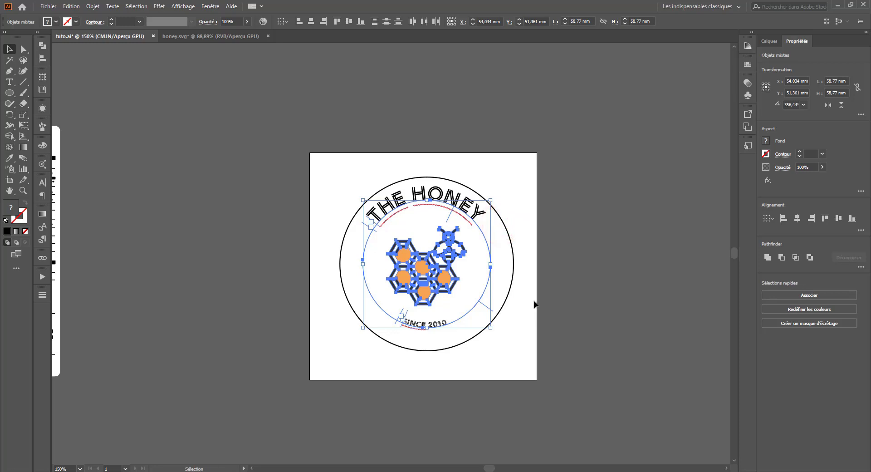
{"action": "key", "text": "ctrl+g"}
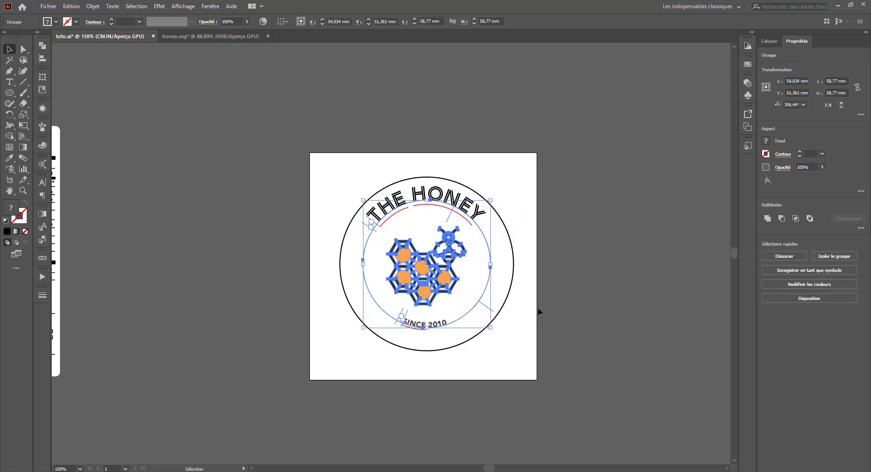
Align the group of artwork and lettering with the outer circle on their vertical centres
{"action": "left_click", "coordinate": [767, 41]}
{"action": "left_click", "coordinate": [857, 84], "text": "shift"}
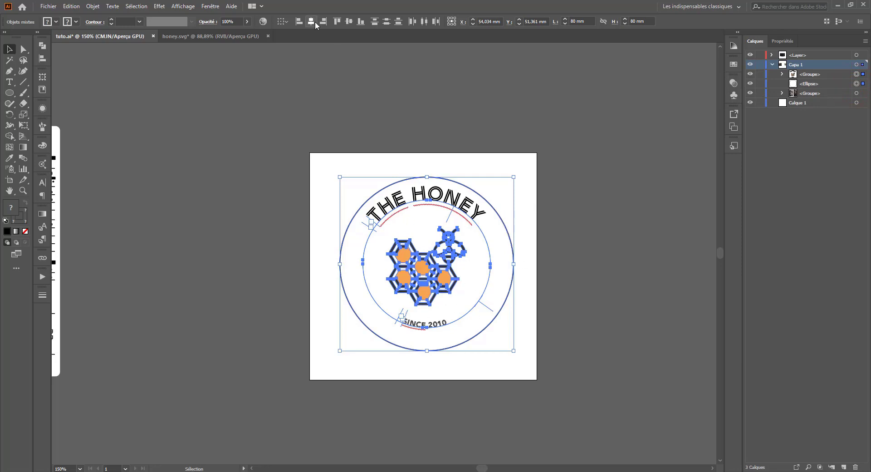
{"action": "left_click", "coordinate": [783, 41]}
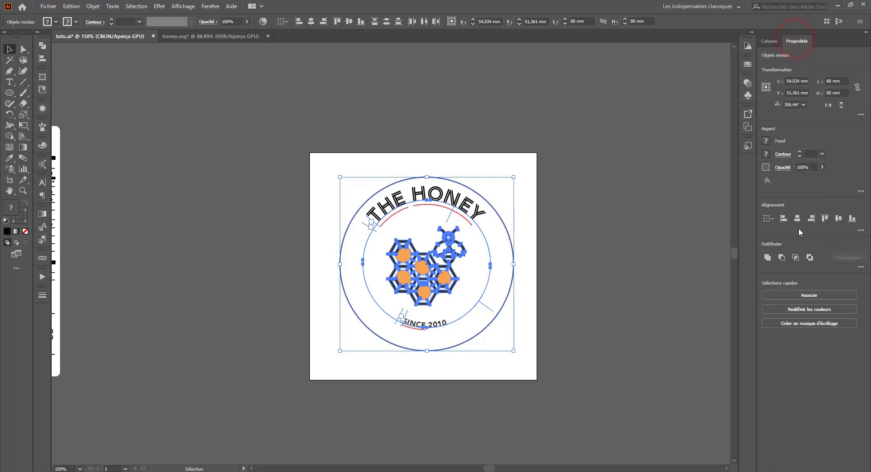
{"action": "left_click", "coordinate": [840, 222]}
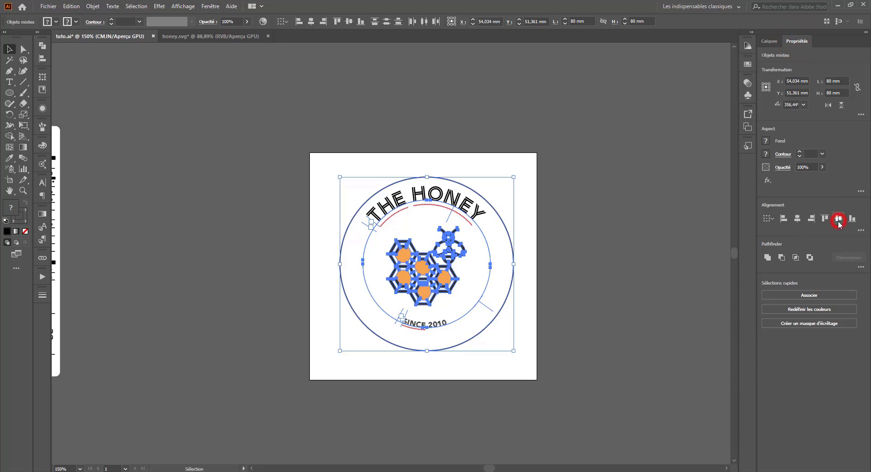
{"action": "left_click", "coordinate": [666, 220]}
Nudge the group of artwork and lettering slightly right and down inside the outer circle, to X 54.739 mm and Y 53.125 mm
{"action": "left_click", "coordinate": [438, 295]}
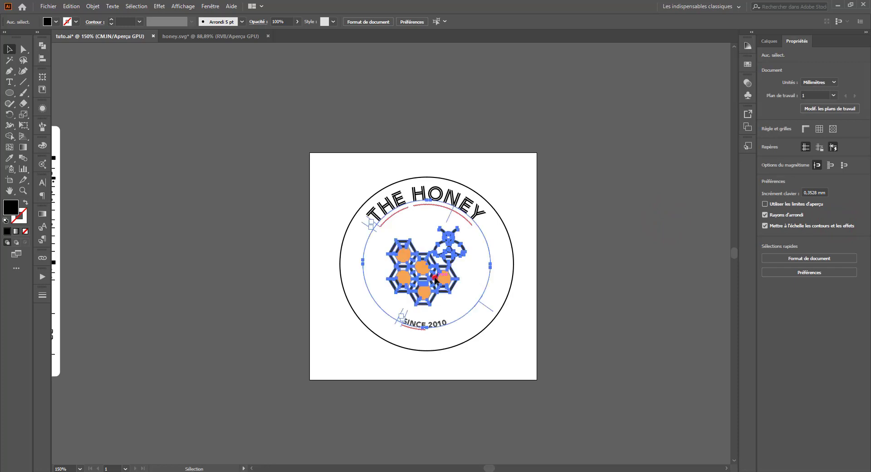
{"action": "left_click_drag", "start_coordinate": [435, 271], "coordinate": [435, 280]}
{"action": "key", "text": "Up"}
{"action": "key", "text": "Up"}
{"action": "key", "text": "Right"}
{"action": "key", "text": "Right"}
{"action": "key", "text": "Right"}
{"action": "key", "text": "Up"}
{"action": "key", "text": "Up"}
{"action": "key", "text": "Up"}
{"action": "key", "text": "Left"}
{"action": "key", "text": "Left"}
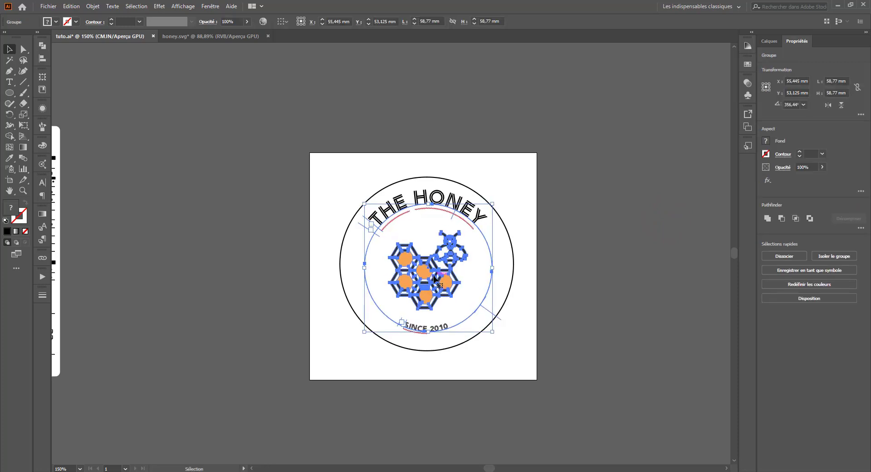
{"action": "left_click", "coordinate": [543, 250]}
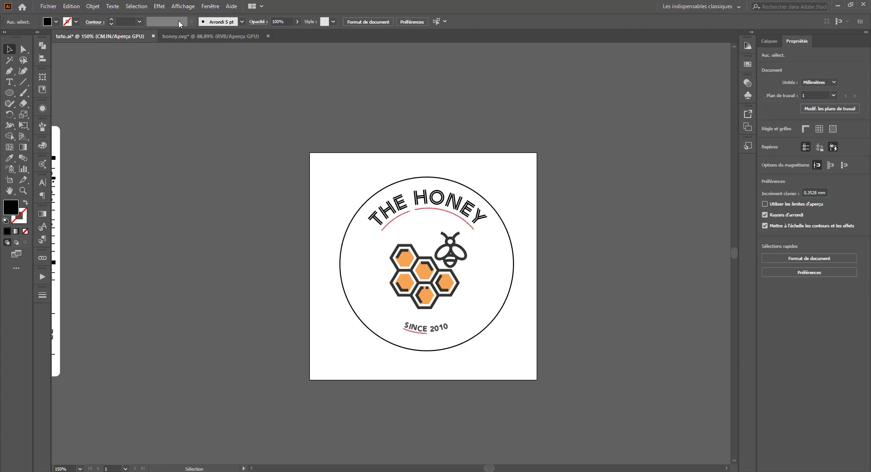
Create a new Creative Cloud library named "pack"
{"action": "left_click", "coordinate": [42, 90]}
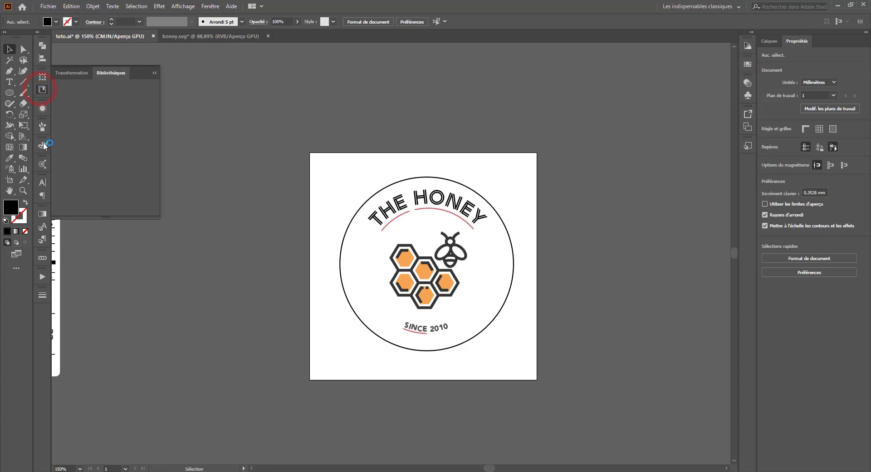
{"action": "left_click_drag", "start_coordinate": [104, 216], "coordinate": [134, 325]}
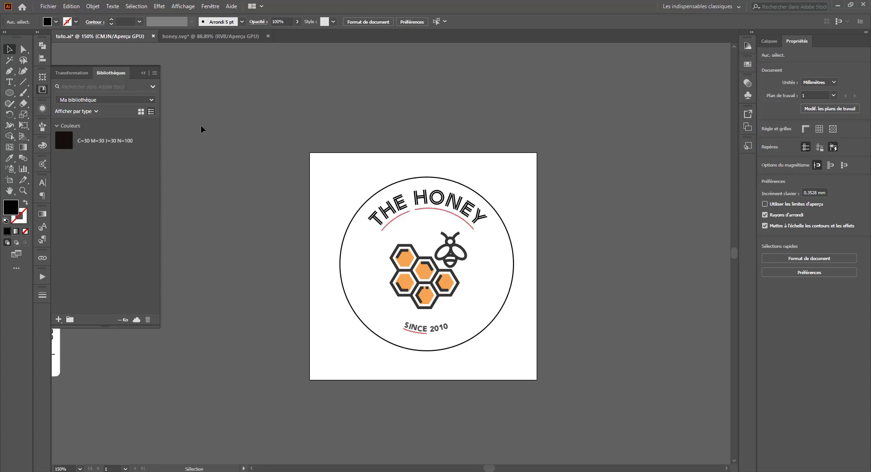
{"action": "left_click", "coordinate": [150, 99]}
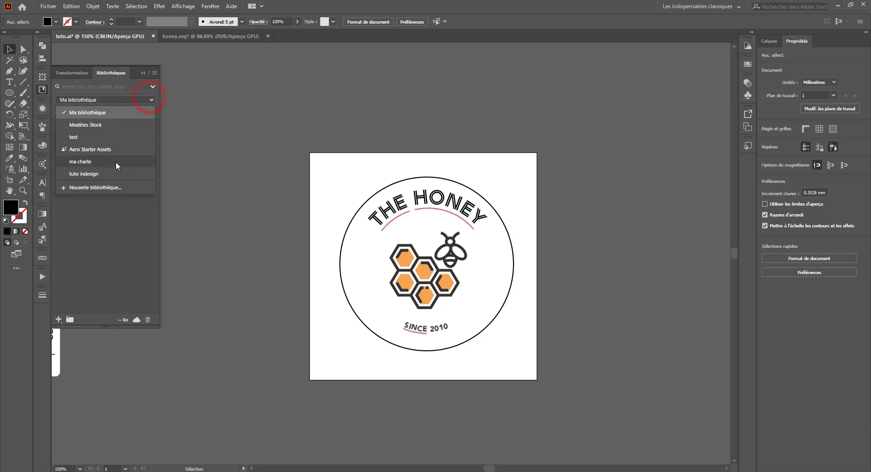
{"action": "left_click", "coordinate": [90, 189]}
{"action": "type", "text": "pack"}
{"action": "key", "text": "Return"}
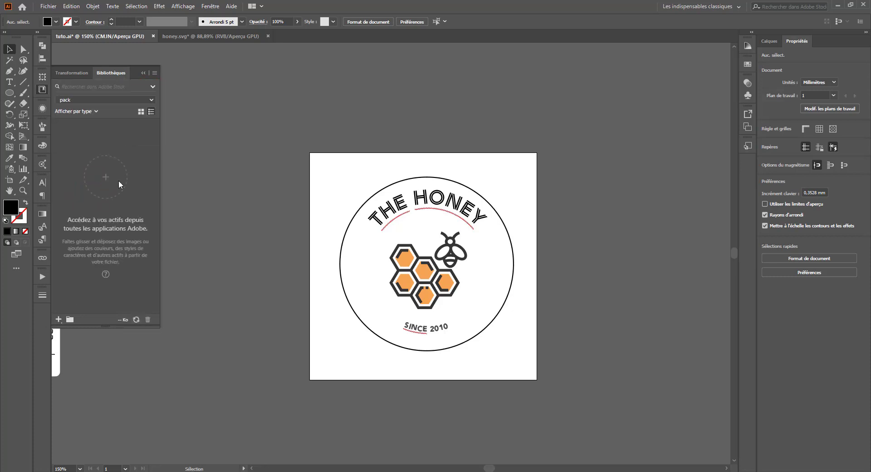
{"action": "left_click_drag", "start_coordinate": [494, 229], "coordinate": [497, 353]}
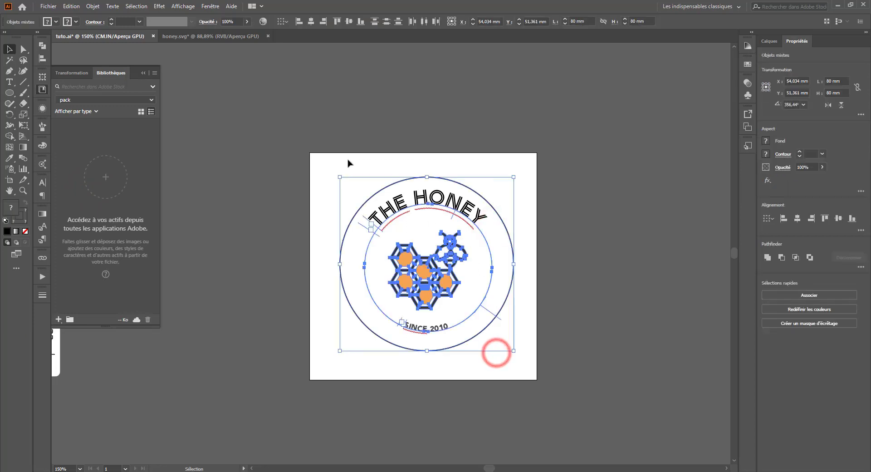
{"action": "left_click", "coordinate": [533, 235]}
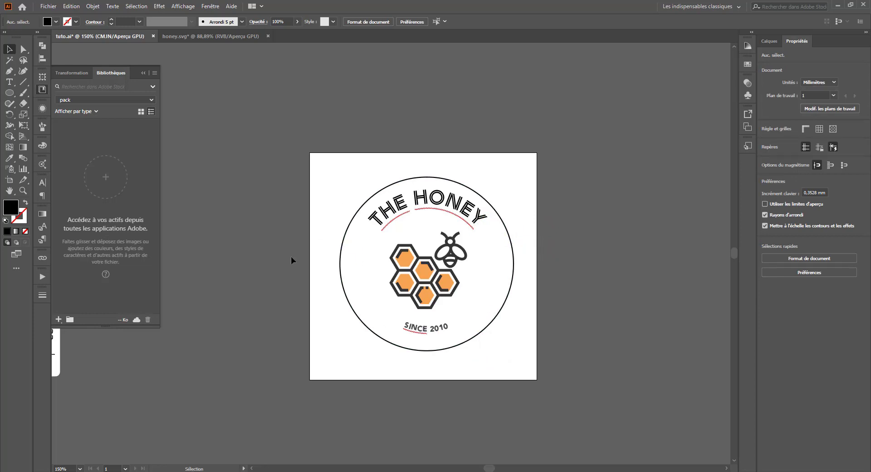
{"action": "left_click", "coordinate": [404, 259]}
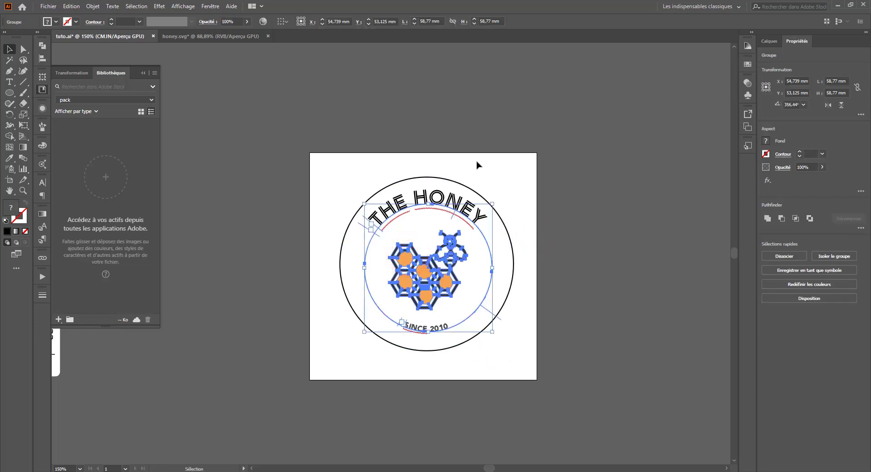
{"action": "left_click", "coordinate": [498, 166]}
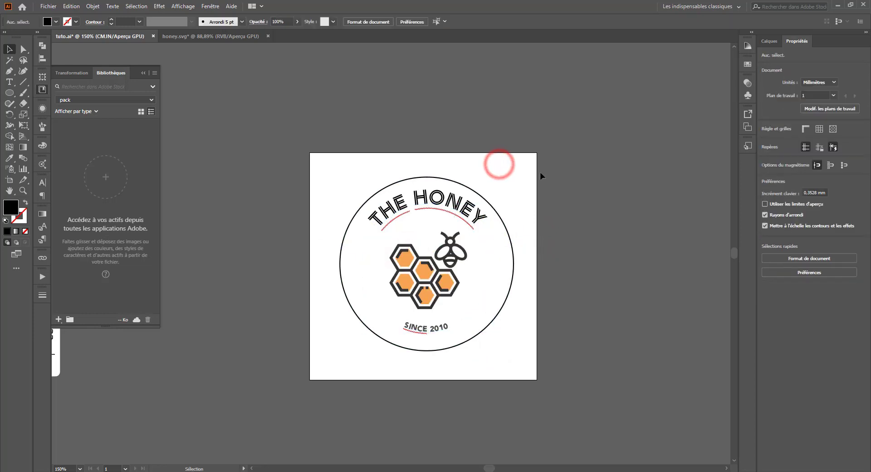
Add the whole logo, including its outer circle, to the "pack" library and accept saving in a legacy format
{"action": "left_click_drag", "start_coordinate": [510, 184], "coordinate": [375, 282]}
{"action": "left_click_drag", "start_coordinate": [481, 214], "coordinate": [115, 195]}
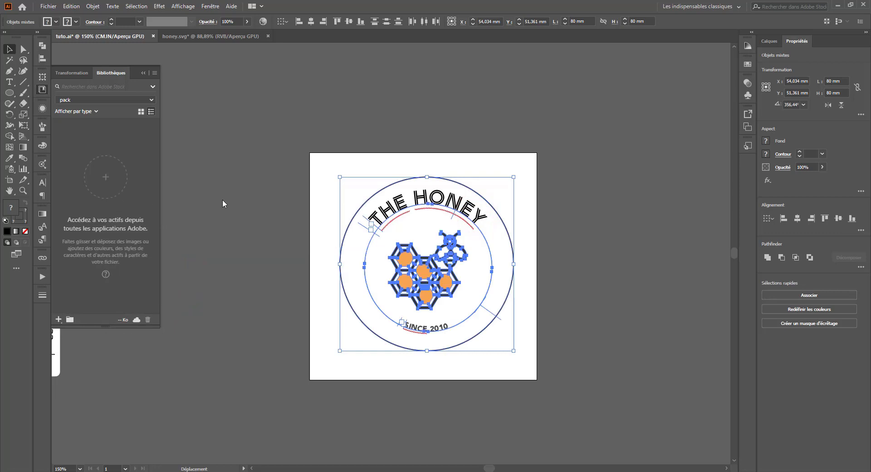
{"action": "left_click", "coordinate": [476, 257]}
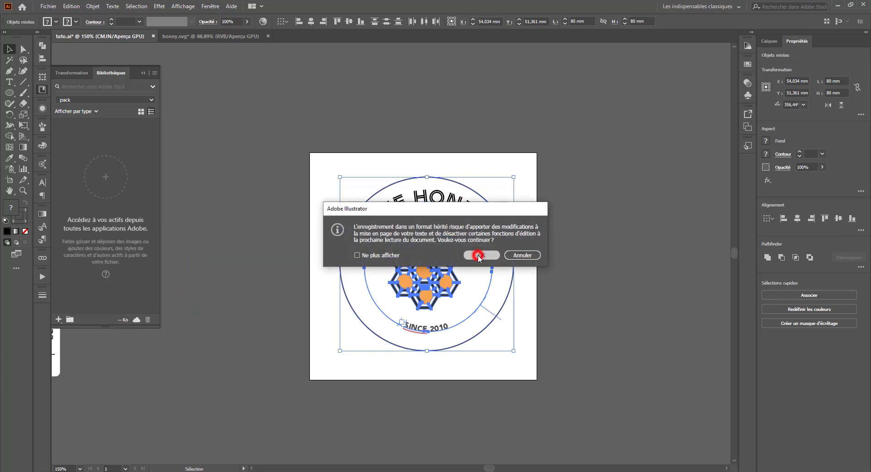
Add the group of artwork and lettering without its outer circle to the "pack" library, accepting the legacy format and suppressing further warnings
{"action": "left_click", "coordinate": [209, 224]}
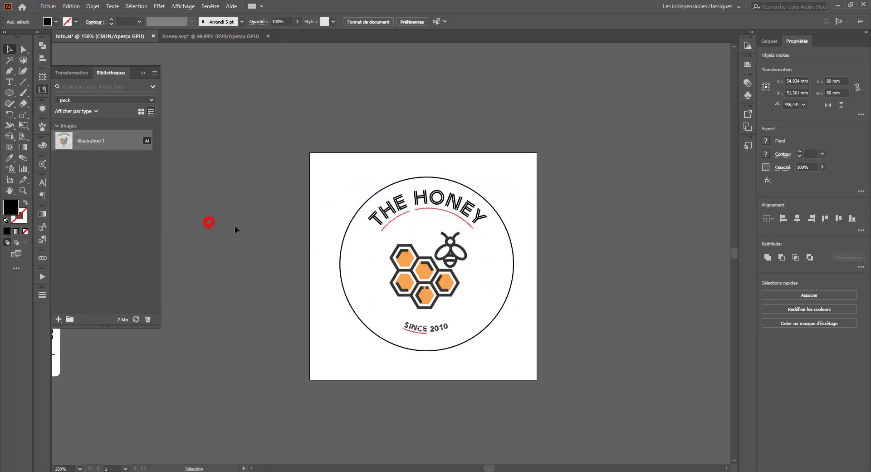
{"action": "left_click", "coordinate": [439, 250]}
{"action": "left_click_drag", "start_coordinate": [470, 234], "coordinate": [107, 227]}
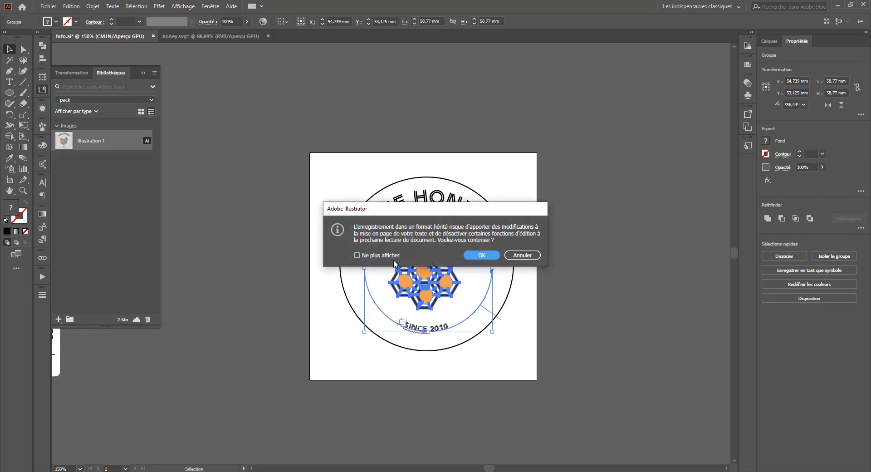
{"action": "left_click", "coordinate": [481, 255]}
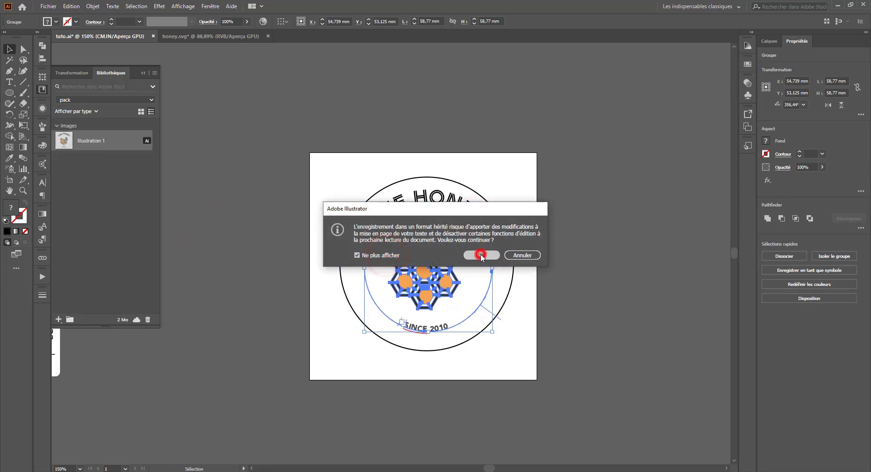
{"action": "left_click", "coordinate": [288, 238]}
Switch to Photoshop, close the Ellipse 1.psb document and return to the Honey 1.psd mockup
{"action": "left_click", "coordinate": [279, 470]}
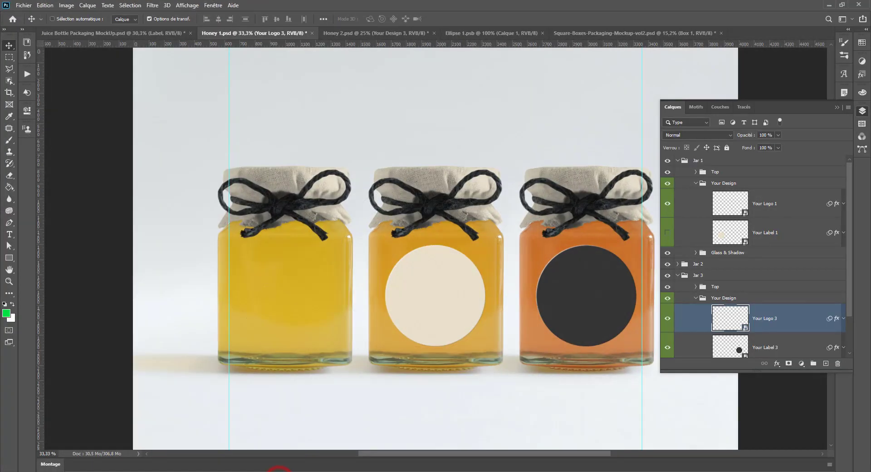
{"action": "left_click", "coordinate": [343, 33]}
{"action": "left_click", "coordinate": [542, 33]}
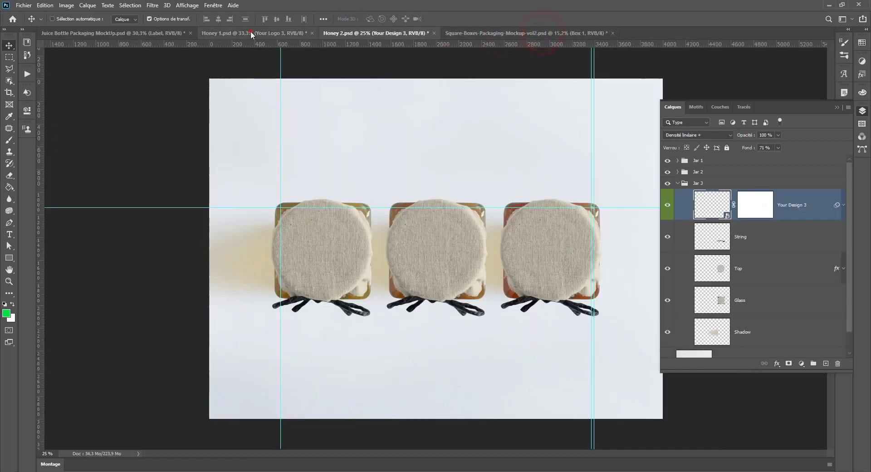
{"action": "left_click", "coordinate": [251, 33]}
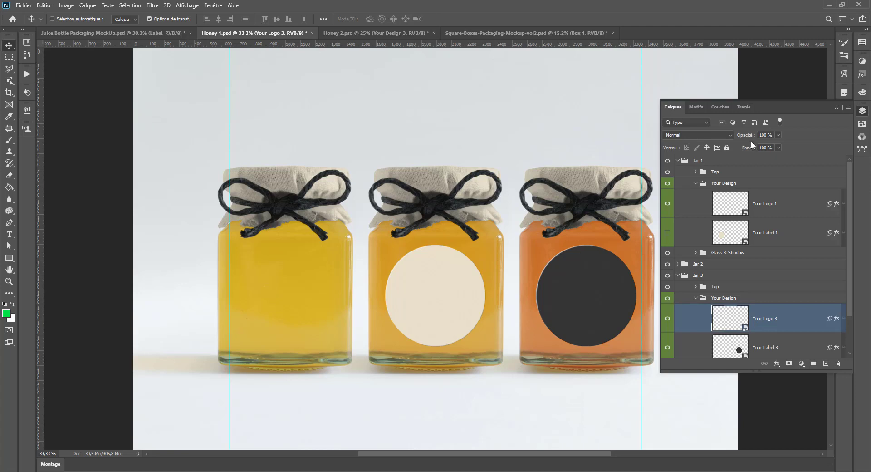
Open the contents of Jar 1's Your Logo 1 smart object and display the "pack" library
{"action": "left_click", "coordinate": [744, 198]}
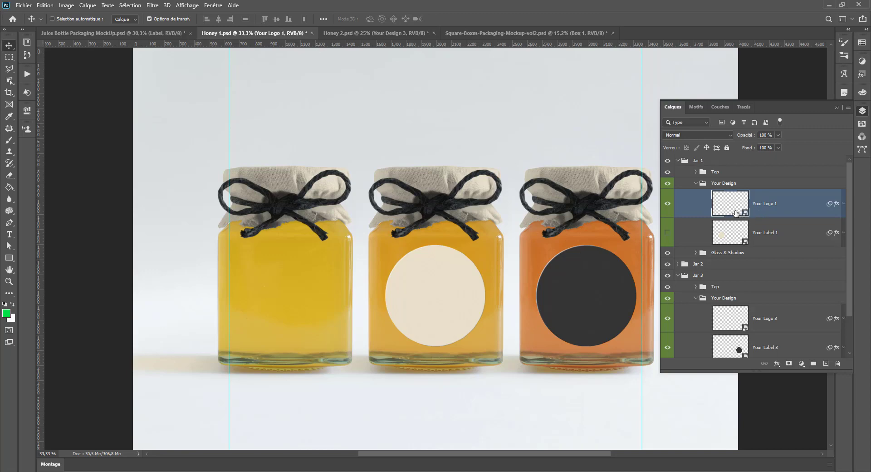
{"action": "double_click", "coordinate": [723, 213]}
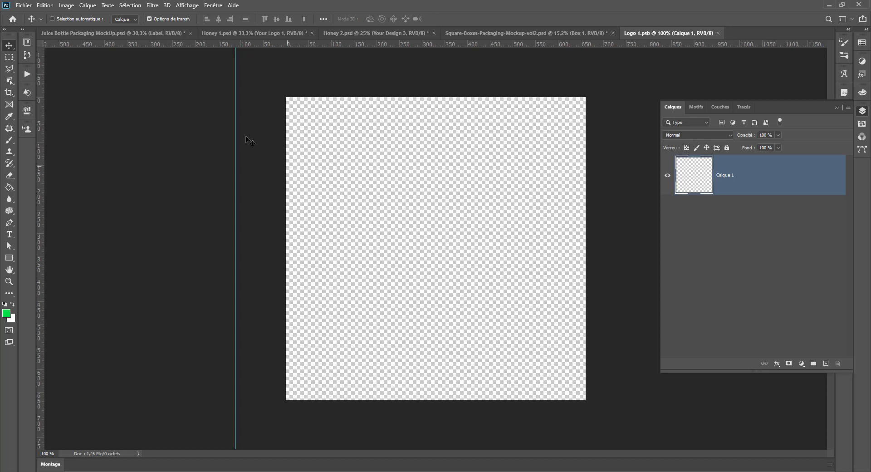
{"action": "left_click", "coordinate": [25, 42]}
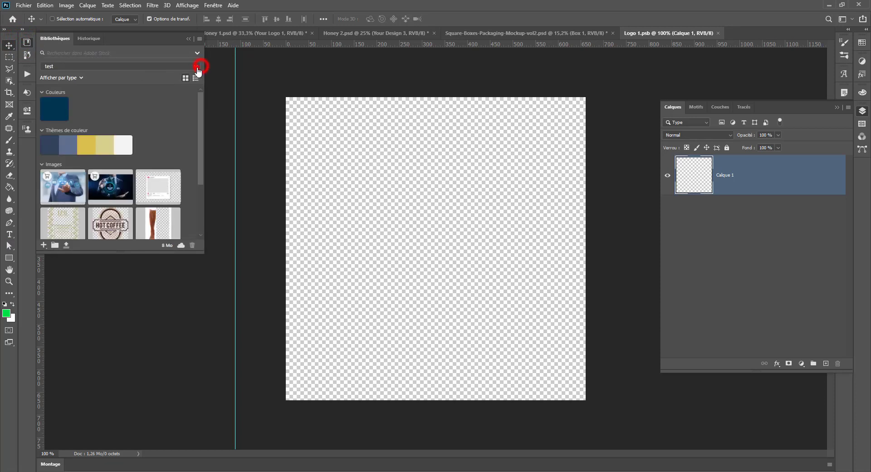
{"action": "left_click", "coordinate": [198, 67]}
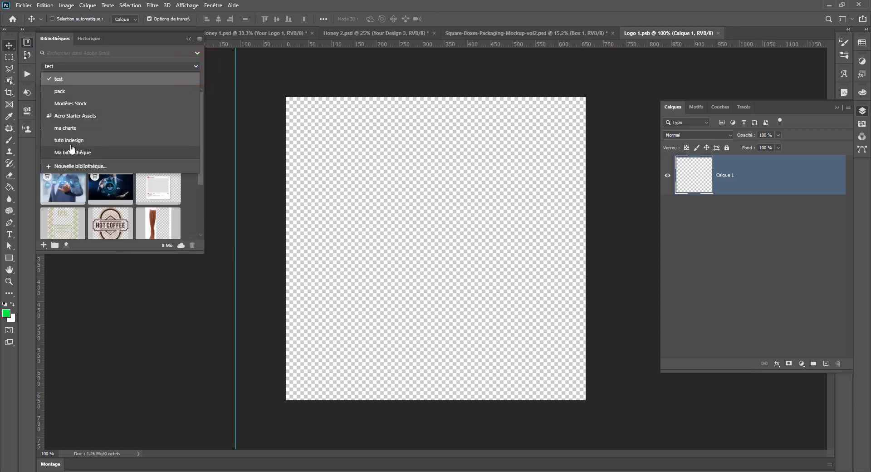
{"action": "left_click", "coordinate": [61, 91]}
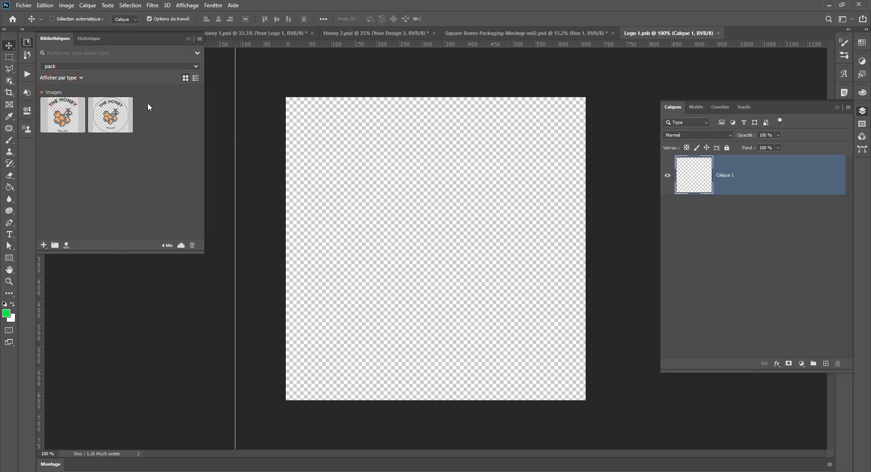
Place the library logo with the outer circle in Logo 1.psb so that it fills the canvas
{"action": "left_click_drag", "start_coordinate": [109, 116], "coordinate": [413, 188]}
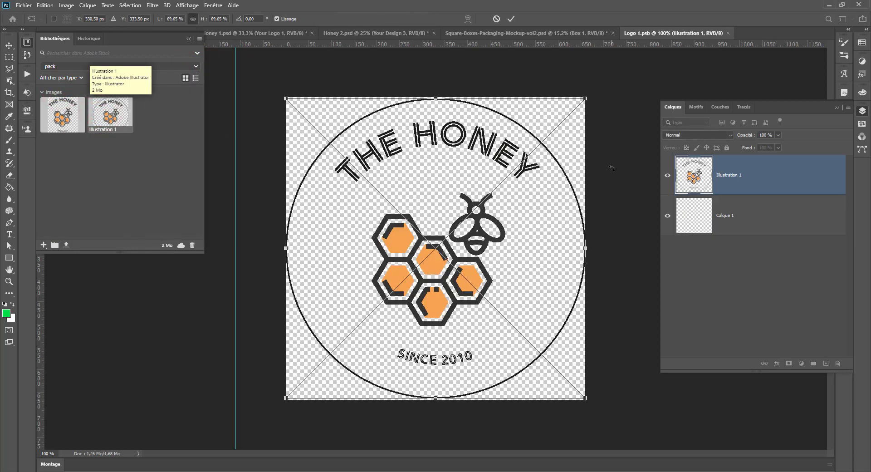
{"action": "key", "text": "Return"}
{"action": "left_click_drag", "start_coordinate": [450, 189], "coordinate": [456, 192]}
{"action": "mouse_move", "coordinate": [490, 222]}
{"action": "left_mouse_down"}
{"action": "mouse_move", "coordinate": [509, 237]}
{"action": "mouse_move", "coordinate": [497, 233]}
{"action": "left_mouse_up"}
{"action": "key", "text": "Escape"}
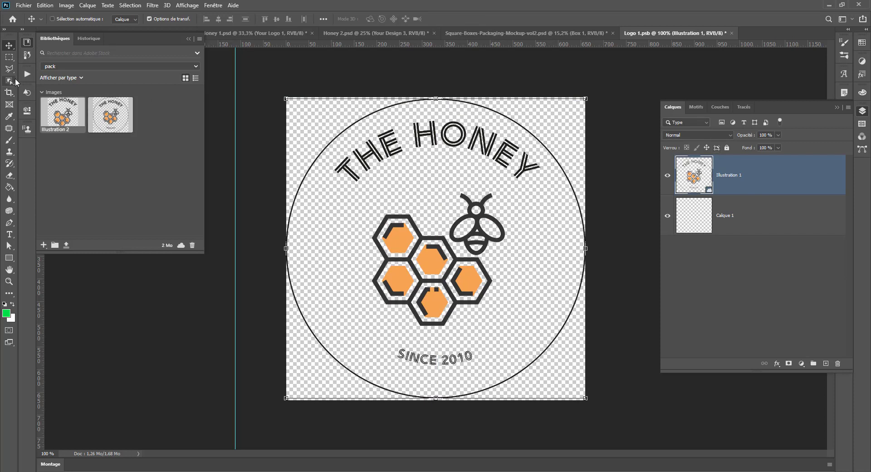
{"action": "left_click", "coordinate": [10, 176]}
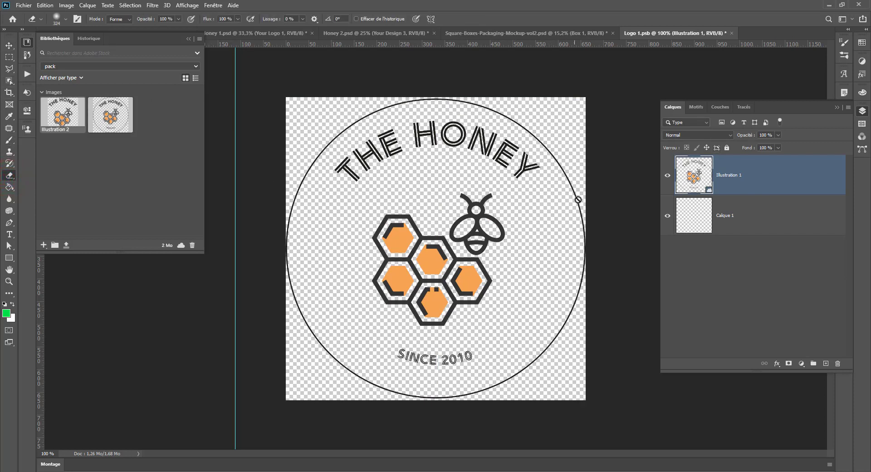
{"action": "left_click", "coordinate": [544, 147]}
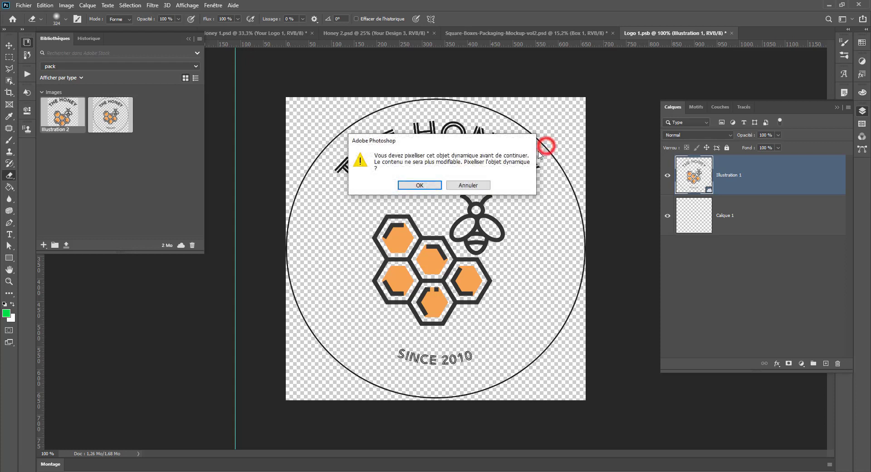
{"action": "left_click", "coordinate": [477, 186]}
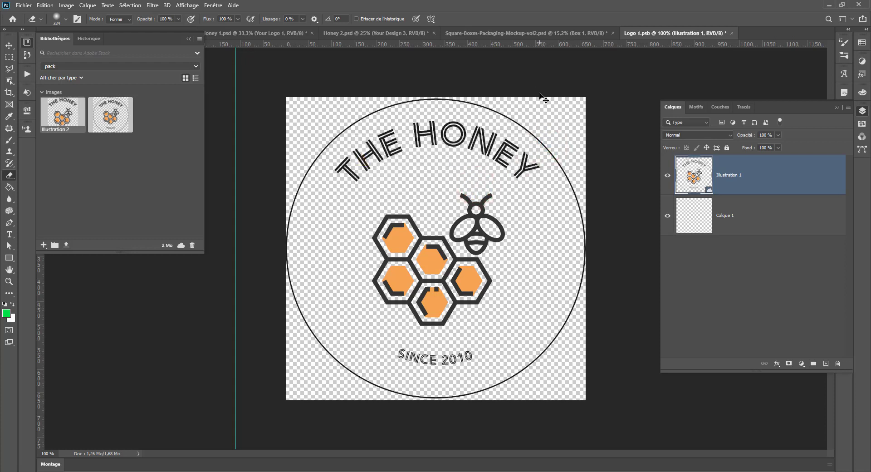
Save Logo 1.psb, check the circled logo on the first jar in Honey 1.psd and reopen the Your Logo 1 contents
{"action": "key", "text": "ctrl+s"}
{"action": "left_click", "coordinate": [255, 35]}
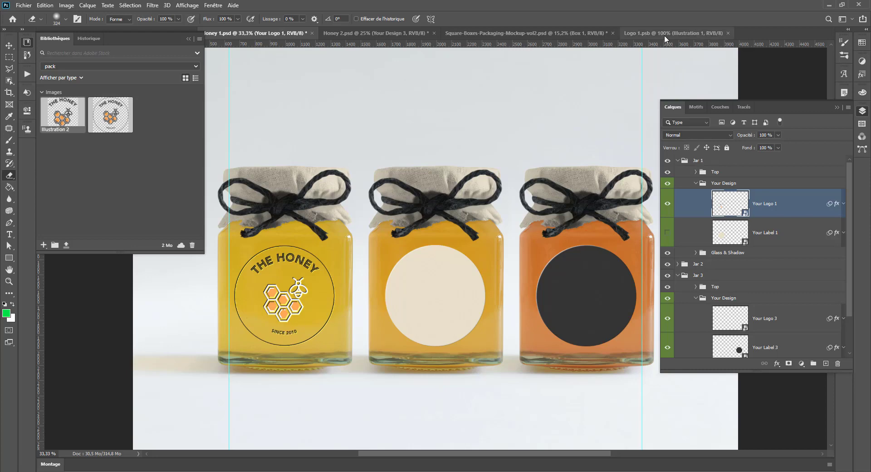
{"action": "double_click", "coordinate": [733, 205]}
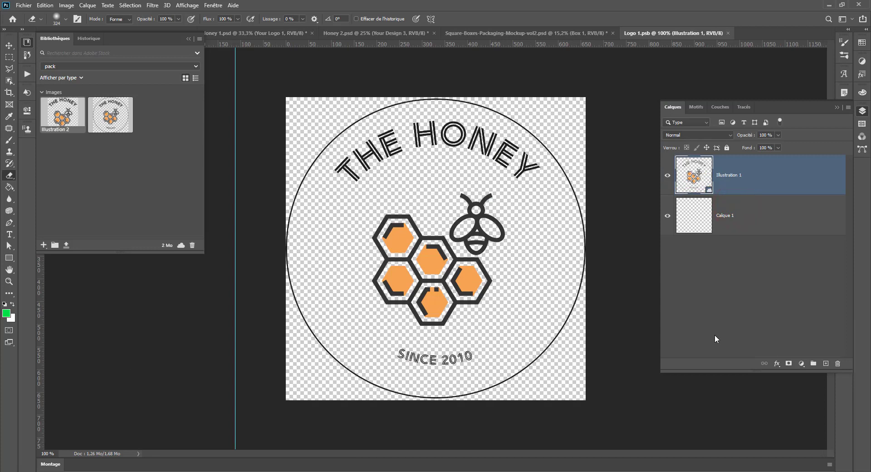
Add a layer mask to the placed logo and paint black over its outer circle with the Brush tool
{"action": "left_click", "coordinate": [789, 363]}
{"action": "right_click", "coordinate": [463, 215], "text": "alt"}
{"action": "left_click", "coordinate": [9, 141]}
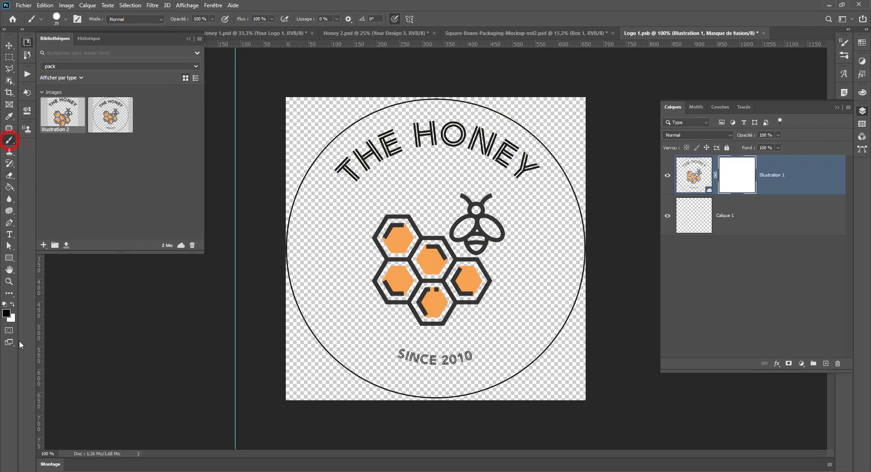
{"action": "mouse_move", "coordinate": [379, 103]}
{"action": "left_mouse_down"}
{"action": "mouse_move", "coordinate": [494, 108]}
{"action": "mouse_move", "coordinate": [543, 142]}
{"action": "mouse_move", "coordinate": [565, 174]}
{"action": "mouse_move", "coordinate": [588, 224]}
{"action": "mouse_move", "coordinate": [588, 280]}
{"action": "mouse_move", "coordinate": [553, 361]}
{"action": "mouse_move", "coordinate": [525, 374]}
{"action": "mouse_move", "coordinate": [564, 335]}
{"action": "mouse_move", "coordinate": [514, 375]}
{"action": "mouse_move", "coordinate": [408, 402]}
{"action": "mouse_move", "coordinate": [358, 391]}
{"action": "mouse_move", "coordinate": [393, 396]}
{"action": "mouse_move", "coordinate": [319, 355]}
{"action": "mouse_move", "coordinate": [353, 367]}
{"action": "mouse_move", "coordinate": [289, 285]}
{"action": "mouse_move", "coordinate": [299, 186]}
{"action": "mouse_move", "coordinate": [328, 136]}
{"action": "mouse_move", "coordinate": [381, 111]}
{"action": "left_mouse_up"}
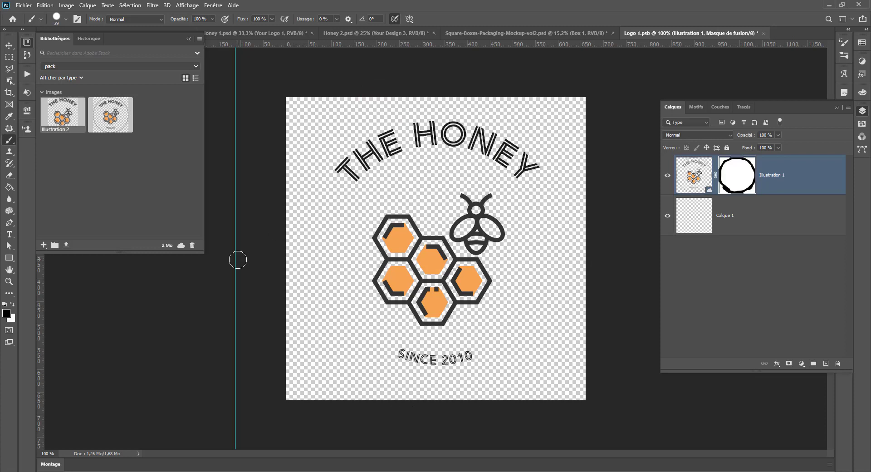
Save the masked logo, check it on the first jar in Honey 1.psd and return to Logo 1.psb
{"action": "key", "text": "ctrl+s"}
{"action": "left_click", "coordinate": [259, 34]}
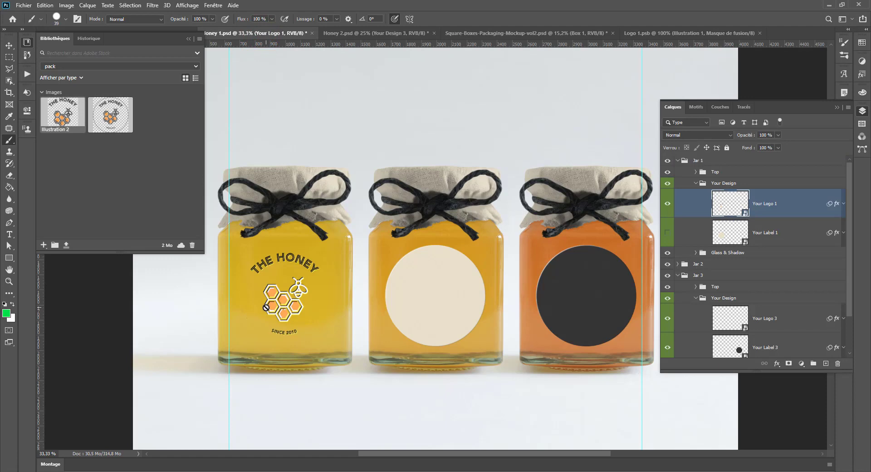
{"action": "left_click", "coordinate": [691, 33]}
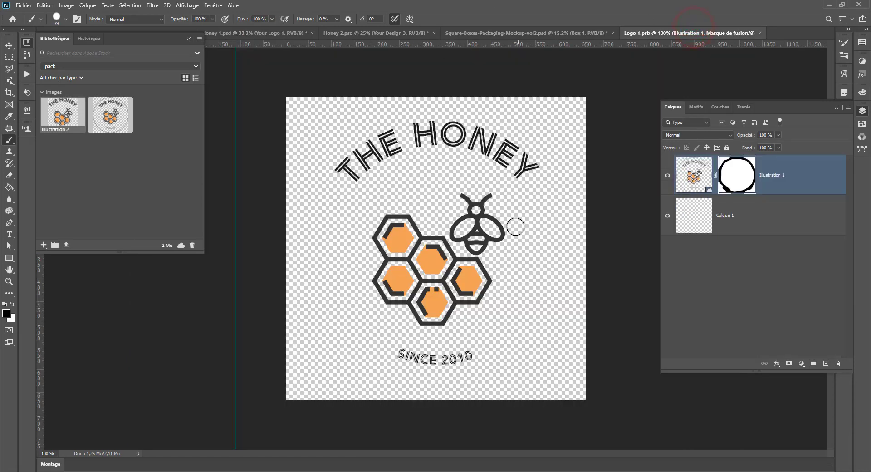
Hide the masked logo layer, place the circle-free library logo at a slightly adjusted size, and save it to update Honey 1.psd
{"action": "left_click", "coordinate": [668, 176]}
{"action": "left_click_drag", "start_coordinate": [63, 121], "coordinate": [418, 233]}
{"action": "left_click_drag", "start_coordinate": [564, 97], "coordinate": [554, 109]}
{"action": "key", "text": "Return"}
{"action": "key", "text": "b"}
{"action": "key", "text": "ctrl+s"}
{"action": "left_click", "coordinate": [250, 34]}
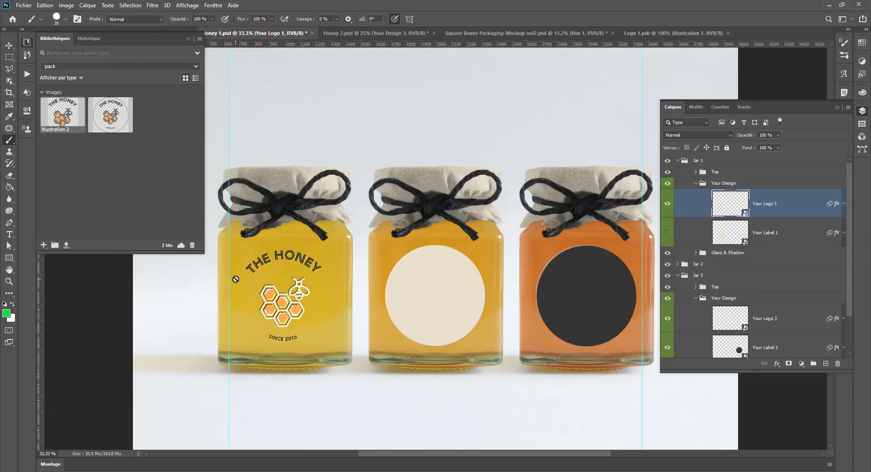
Place the circle-free library logo inside Jar 2's Your Logo 2 smart object, scaled to about 78%
{"action": "left_click", "coordinate": [678, 263]}
{"action": "double_click", "coordinate": [733, 311]}
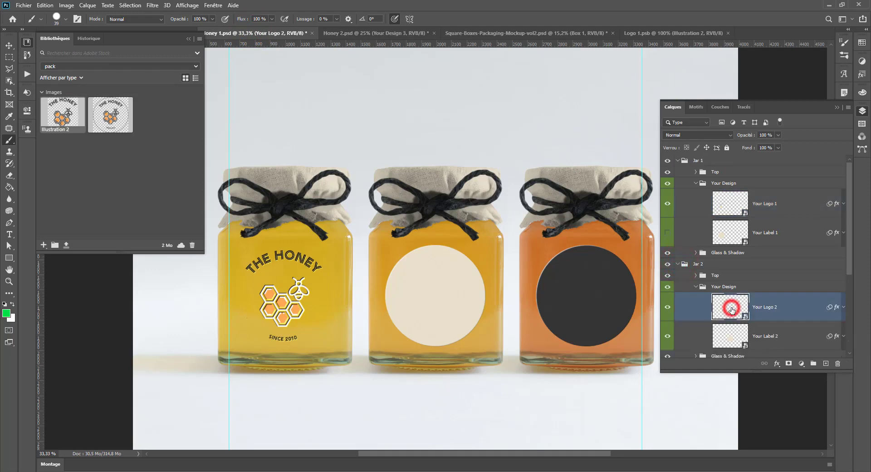
{"action": "left_click_drag", "start_coordinate": [64, 114], "coordinate": [427, 222]}
{"action": "left_click_drag", "start_coordinate": [566, 96], "coordinate": [565, 92]}
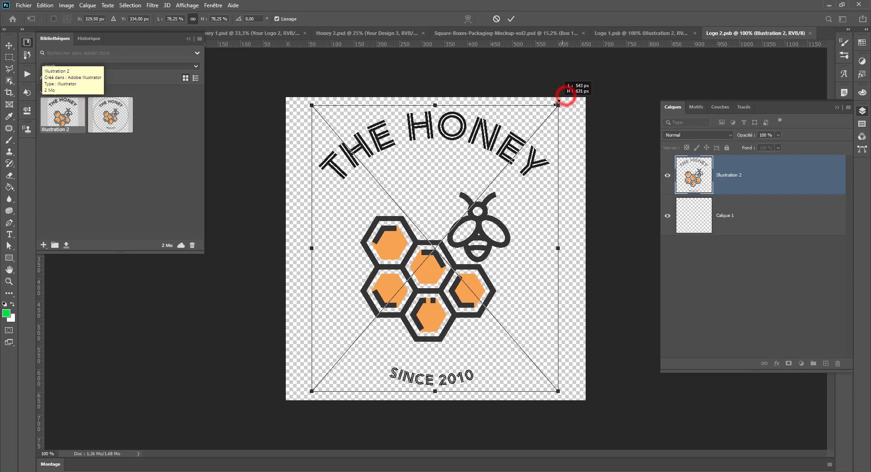
{"action": "key", "text": "Return"}
Save and close the logo smart object documents, keep the square boxes mockup open and return to Honey 1.psd
{"action": "key", "text": "ctrl+w"}
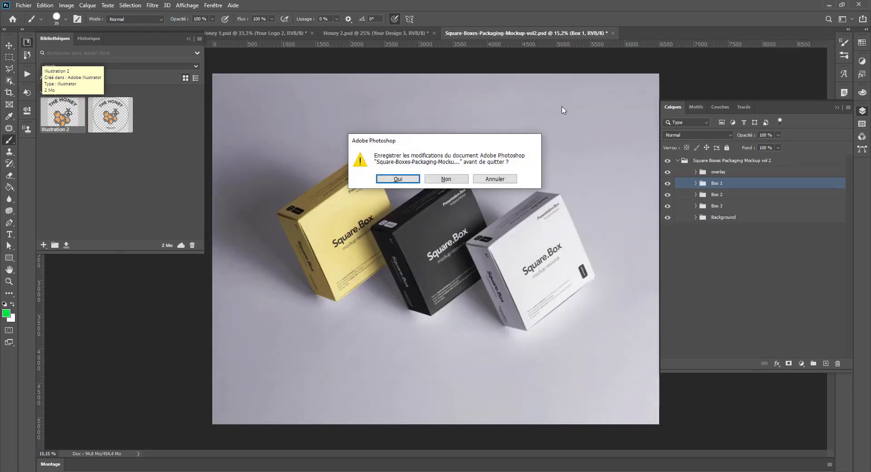
{"action": "left_click", "coordinate": [499, 181]}
{"action": "left_click", "coordinate": [268, 32]}
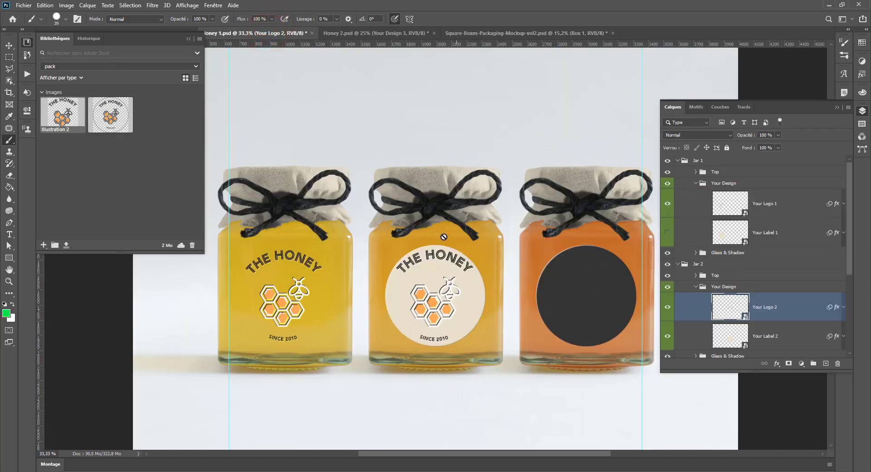
Check Jar 2's label by toggling the visibility of Your Label 2, and open Jar 3's Your Logo 3 smart object
{"action": "left_click", "coordinate": [667, 336]}
{"action": "left_click", "coordinate": [667, 335]}
{"action": "scroll", "coordinate": [738, 290], "scroll_direction": "down", "scroll_amount": 5}
{"action": "double_click", "coordinate": [737, 292]}
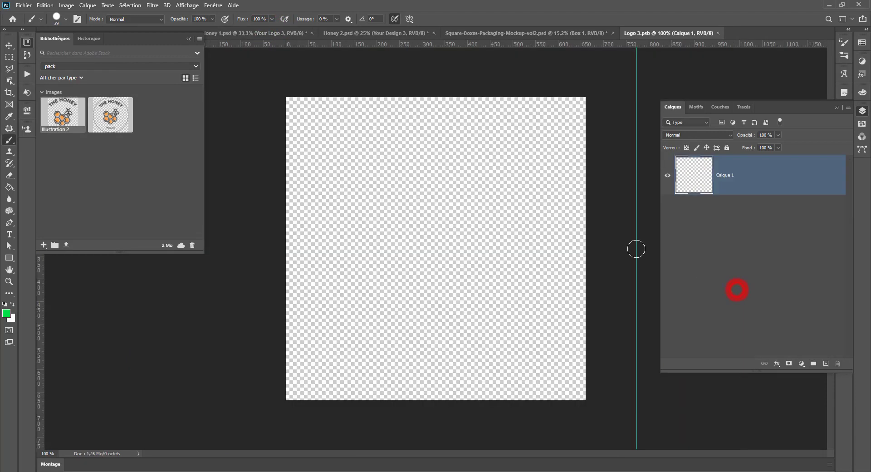
Place the circle-free library logo in Logo 3.psb at about 78% scale, and save and close it
{"action": "left_click_drag", "start_coordinate": [64, 117], "coordinate": [445, 215]}
{"action": "left_click_drag", "start_coordinate": [566, 97], "coordinate": [559, 106]}
{"action": "key", "text": "alt+shift"}
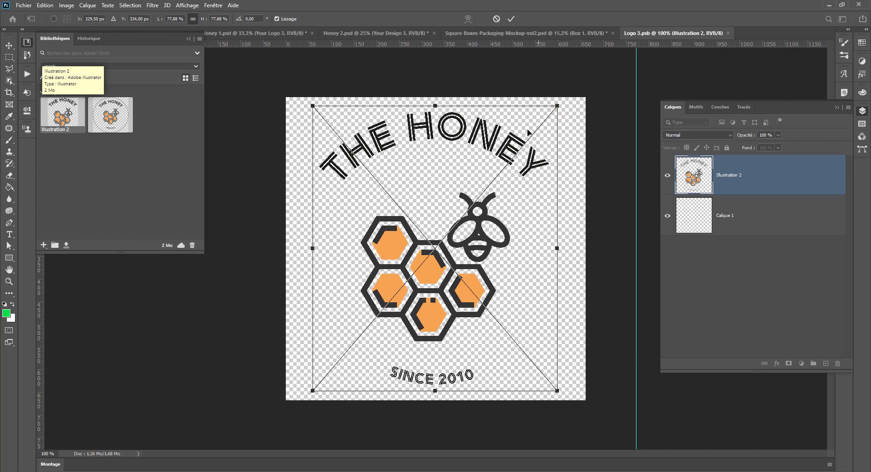
{"action": "key", "text": "Return"}
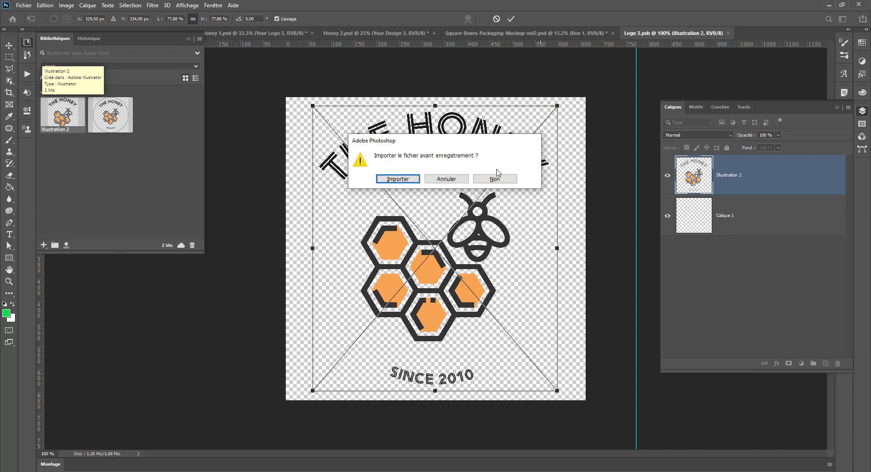
{"action": "left_click", "coordinate": [393, 179]}
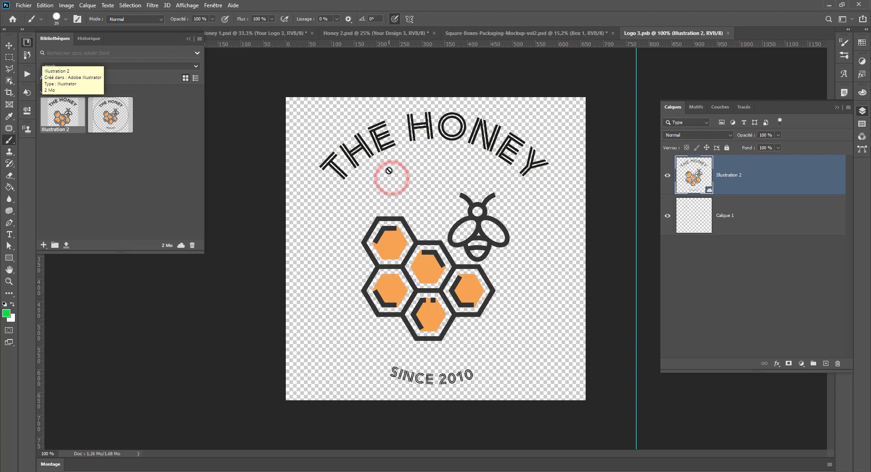
{"action": "key", "text": "ctrl+w"}
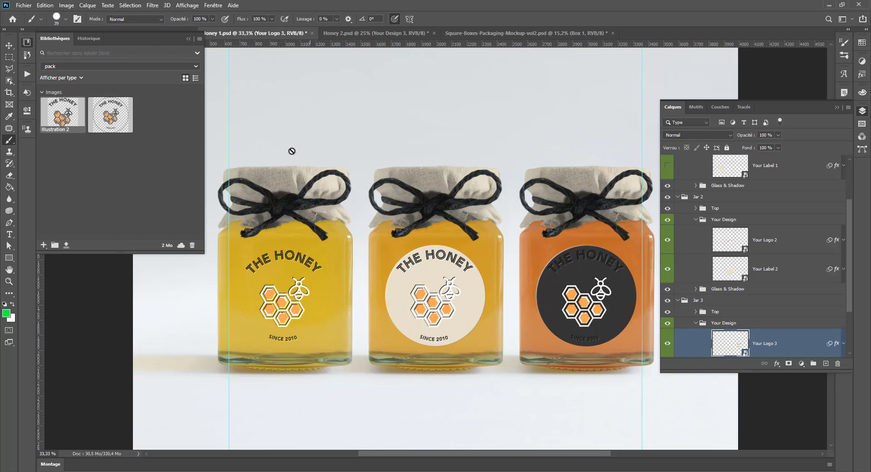
Examine the jar groups in Honey 2.psd and toggle the Glass, Top and String layers to see what each one controls
{"action": "left_click", "coordinate": [334, 32]}
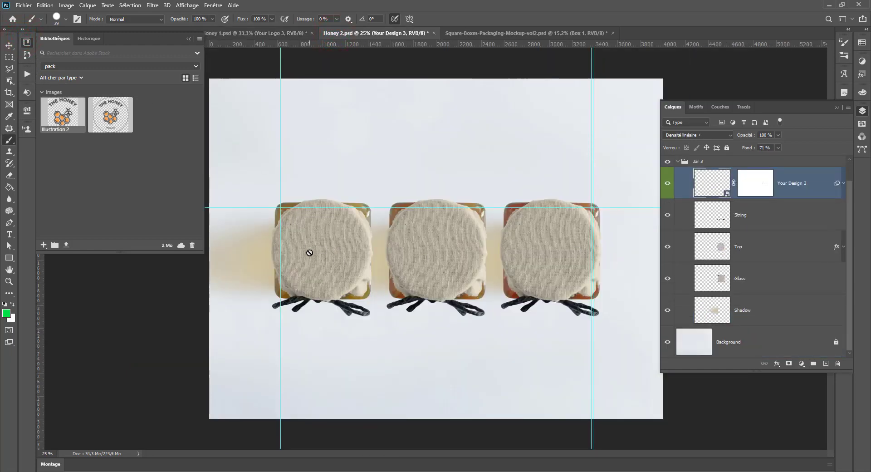
{"action": "scroll", "coordinate": [712, 295], "scroll_direction": "up", "scroll_amount": 1}
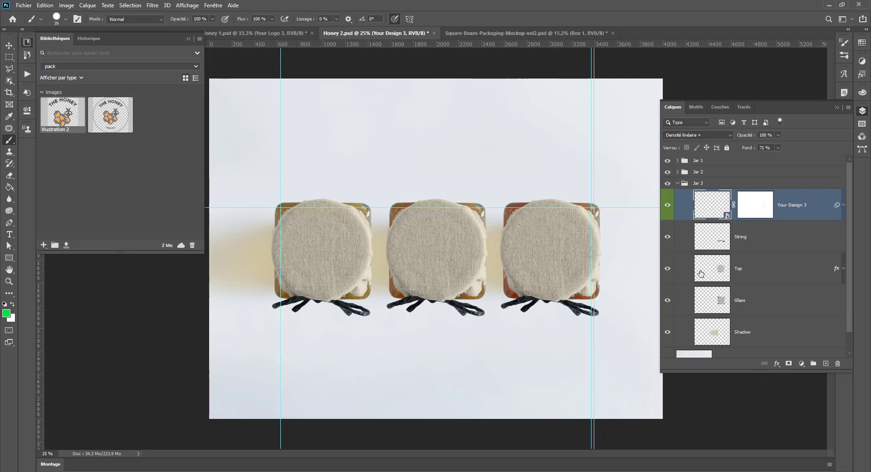
{"action": "left_click", "coordinate": [678, 172]}
{"action": "left_click", "coordinate": [678, 172]}
{"action": "left_click", "coordinate": [667, 298]}
{"action": "left_click", "coordinate": [667, 268]}
{"action": "left_click", "coordinate": [667, 268]}
{"action": "left_click", "coordinate": [667, 237]}
{"action": "left_click", "coordinate": [667, 236]}
Open the lid's design smart object and place the circle-free library logo in Your Design2.psb
{"action": "double_click", "coordinate": [706, 210]}
{"action": "left_click_drag", "start_coordinate": [62, 117], "coordinate": [451, 220]}
{"action": "key", "text": "Return"}
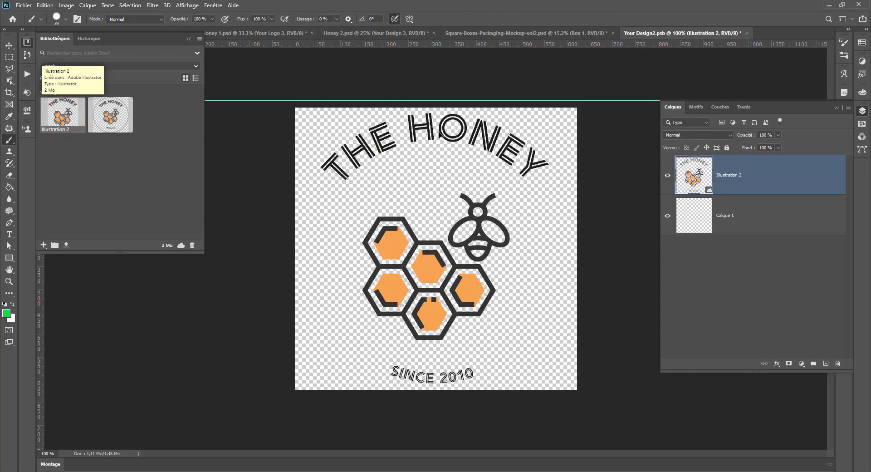
Save Your Design2.psb, check the lid in Honey 2.psd, close the smart object and collapse the Jar 3 group
{"action": "key", "text": "ctrl+s"}
{"action": "left_click", "coordinate": [365, 36]}
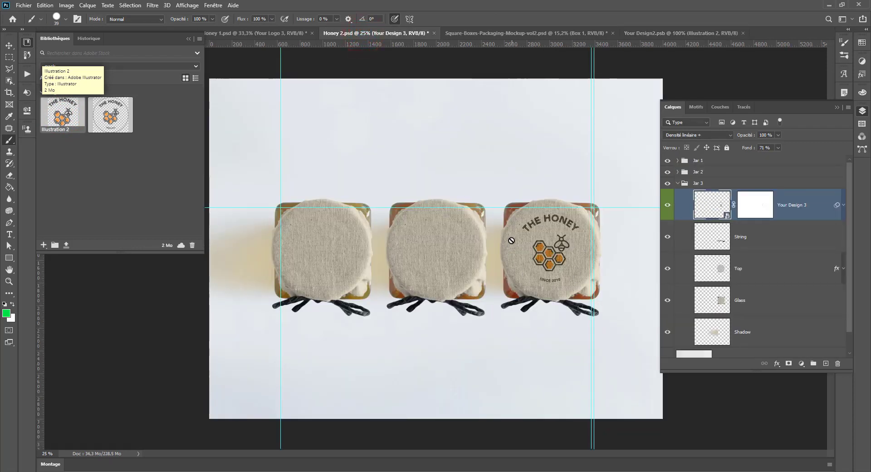
{"action": "left_click", "coordinate": [654, 33]}
{"action": "left_click", "coordinate": [743, 33]}
{"action": "left_click", "coordinate": [681, 185]}
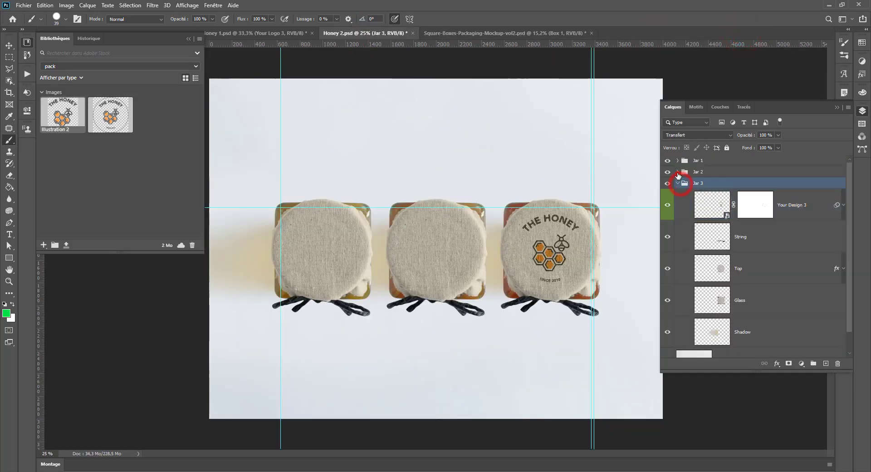
Open Jar 2's Your Design 2 smart object, place the circled library logo, save it and return to Honey 2.psd
{"action": "left_click", "coordinate": [678, 172]}
{"action": "double_click", "coordinate": [713, 196]}
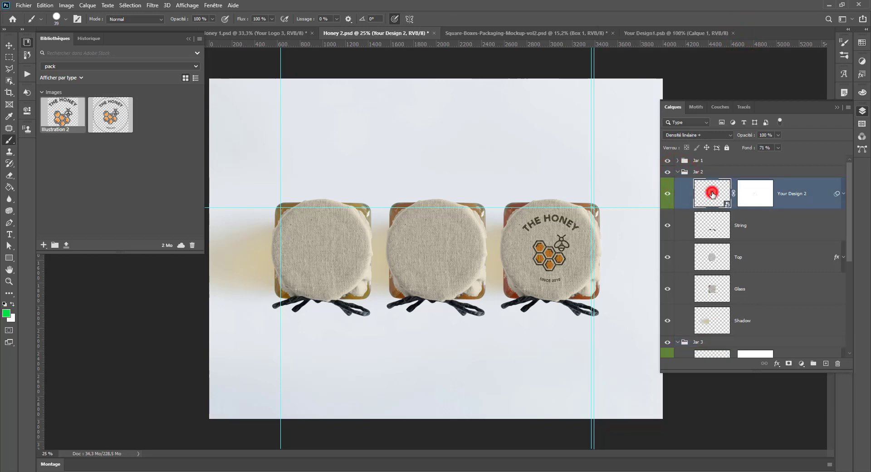
{"action": "left_click_drag", "start_coordinate": [108, 116], "coordinate": [453, 238]}
{"action": "key", "text": "Return"}
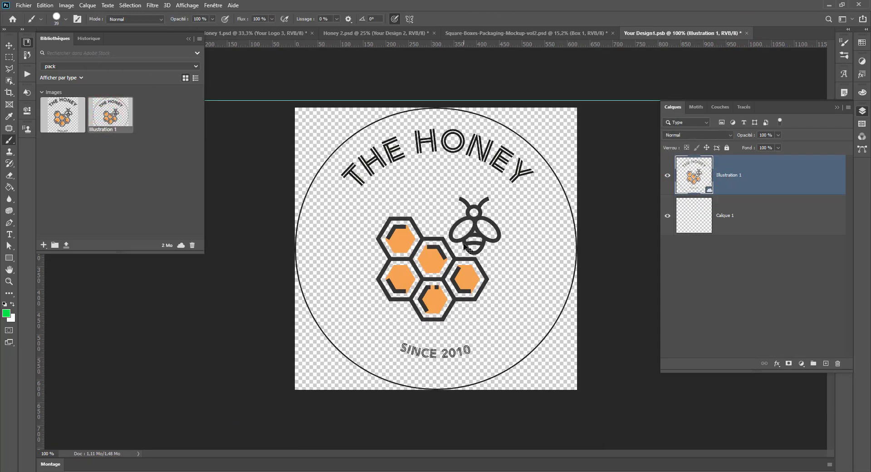
{"action": "key", "text": "ctrl+s"}
{"action": "left_click", "coordinate": [339, 33]}
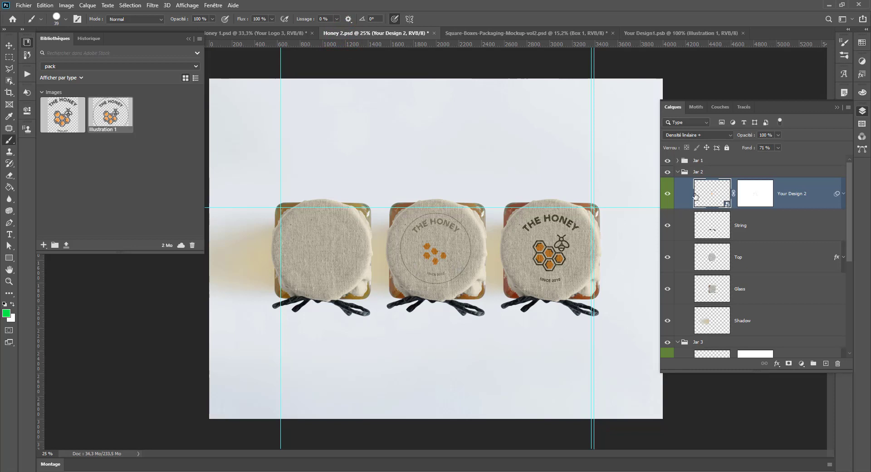
Check Your Design 2 by toggling its visibility, expand its smart filters and close Your Design1.psb
{"action": "left_click", "coordinate": [668, 194]}
{"action": "left_click", "coordinate": [668, 194]}
{"action": "left_click", "coordinate": [844, 193]}
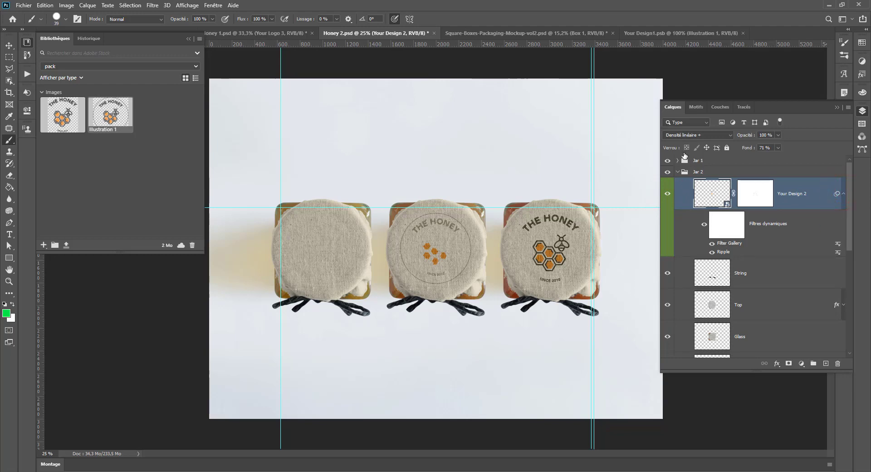
{"action": "left_click", "coordinate": [666, 36]}
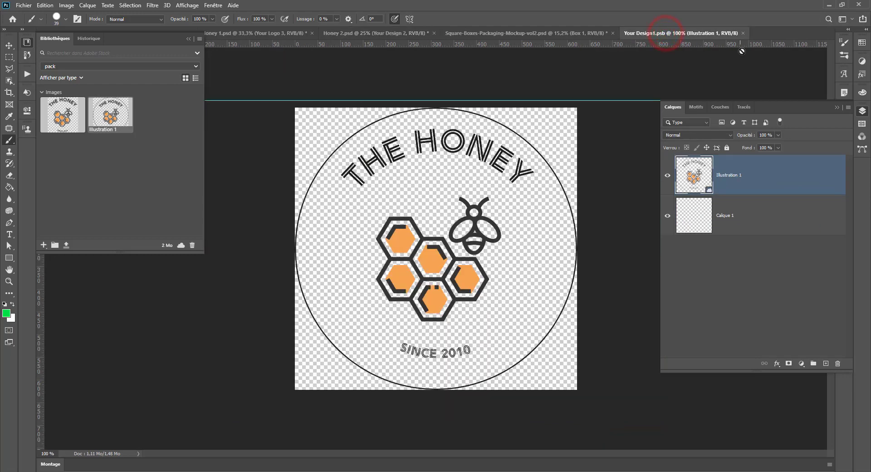
{"action": "left_click", "coordinate": [745, 35]}
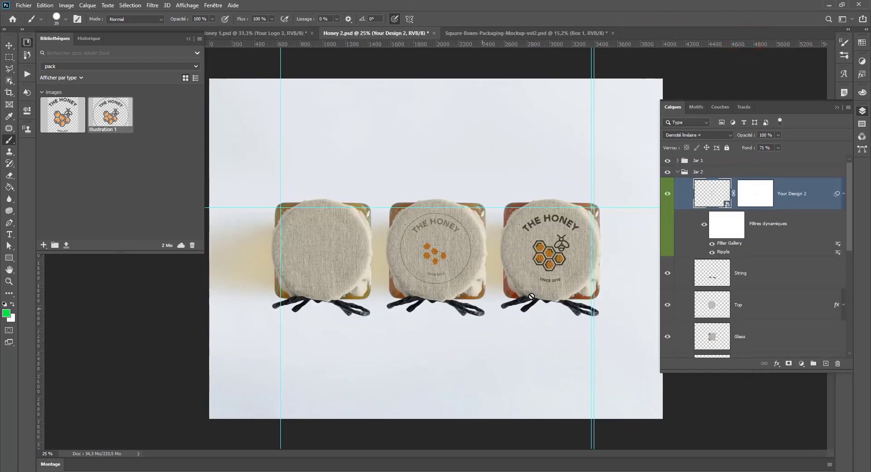
{"action": "left_click", "coordinate": [438, 248], "text": "ctrl"}
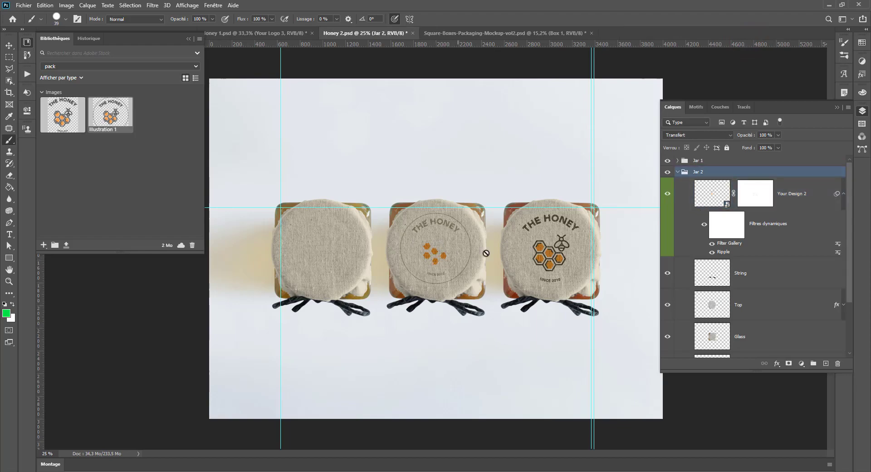
Reduce the Grain photo intensity in Your Design 2's Filter Gallery, apply it and collapse the Jar 2 group
{"action": "double_click", "coordinate": [729, 244]}
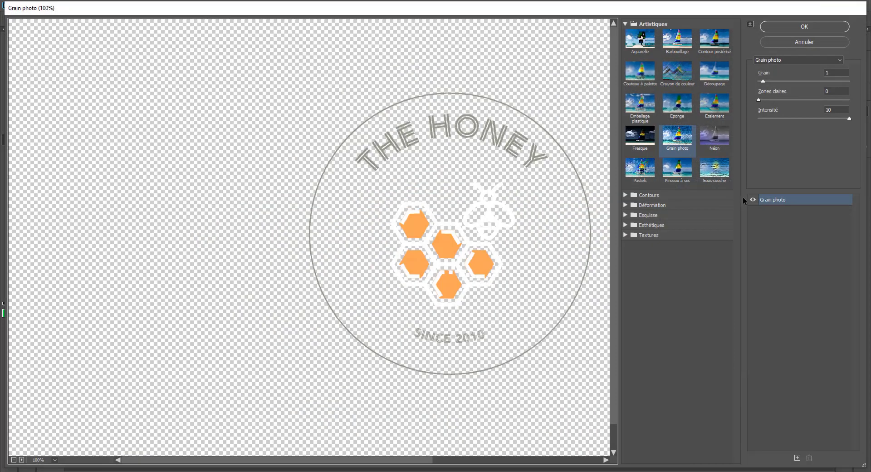
{"action": "left_click", "coordinate": [754, 200]}
{"action": "left_click", "coordinate": [754, 200]}
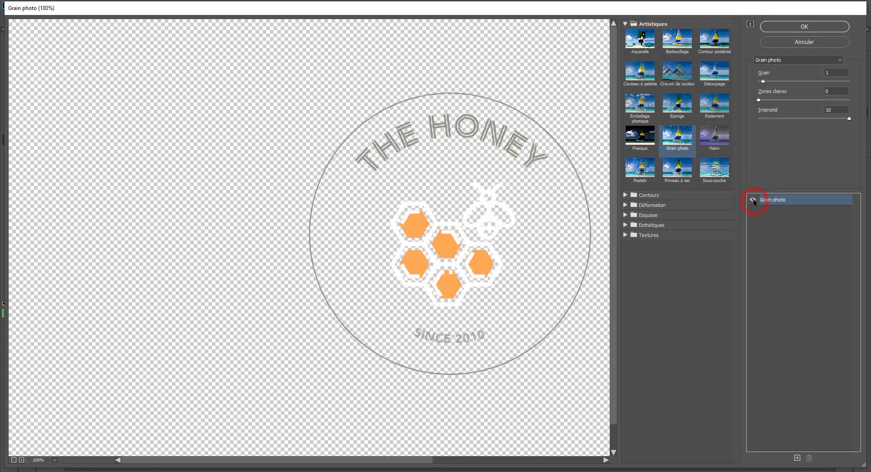
{"action": "left_click_drag", "start_coordinate": [830, 121], "coordinate": [825, 119]}
{"action": "left_click", "coordinate": [808, 26]}
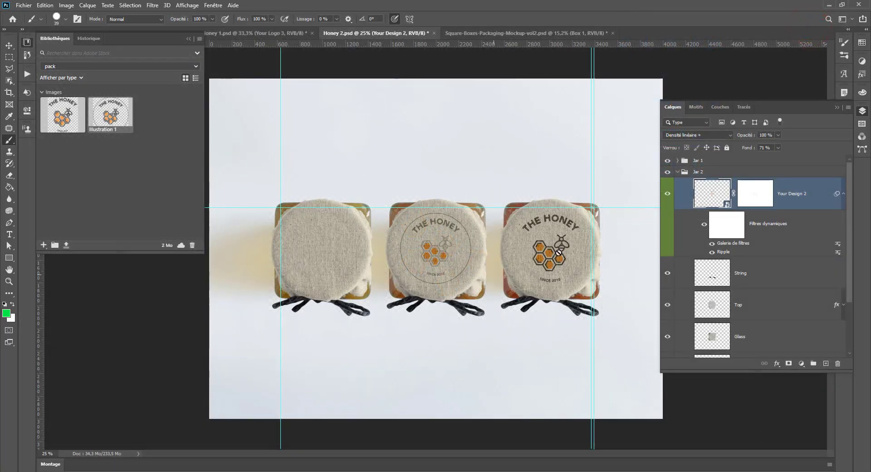
{"action": "left_click", "coordinate": [678, 173]}
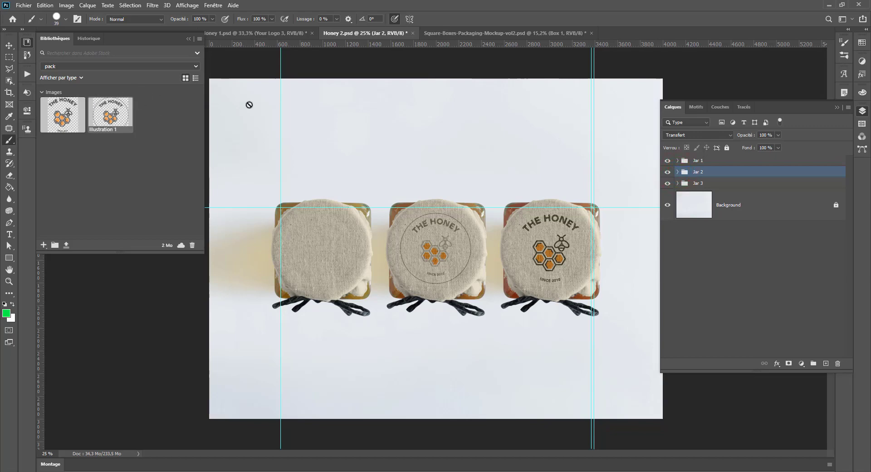
Open Jar 1's Your Design 1 smart object, place the circle-free library logo, and save and close it
{"action": "left_click", "coordinate": [678, 161]}
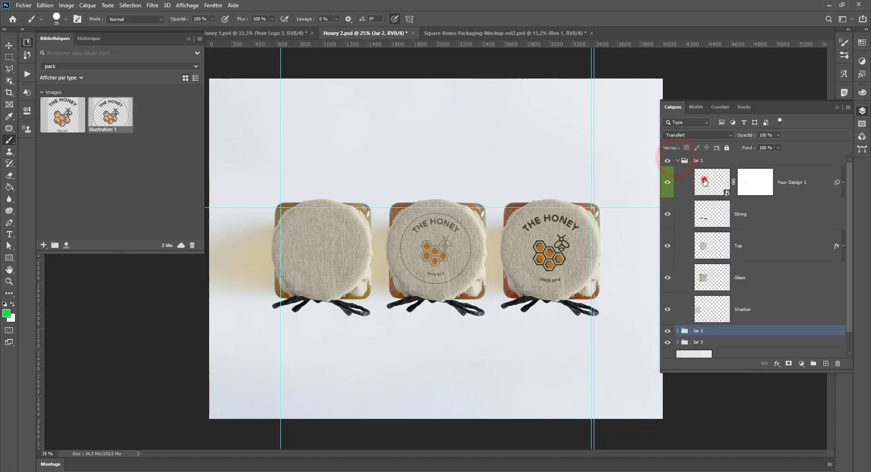
{"action": "double_click", "coordinate": [703, 178]}
{"action": "left_click_drag", "start_coordinate": [63, 114], "coordinate": [456, 234]}
{"action": "key", "text": "ctrl+s"}
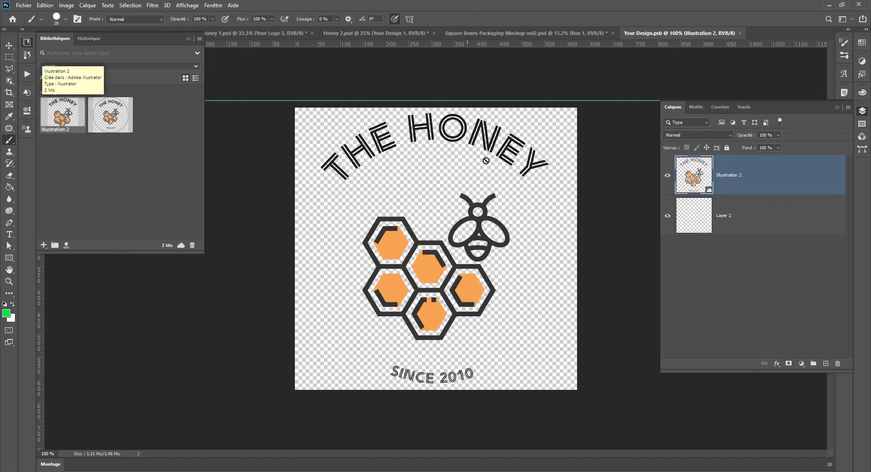
{"action": "left_click", "coordinate": [742, 34]}
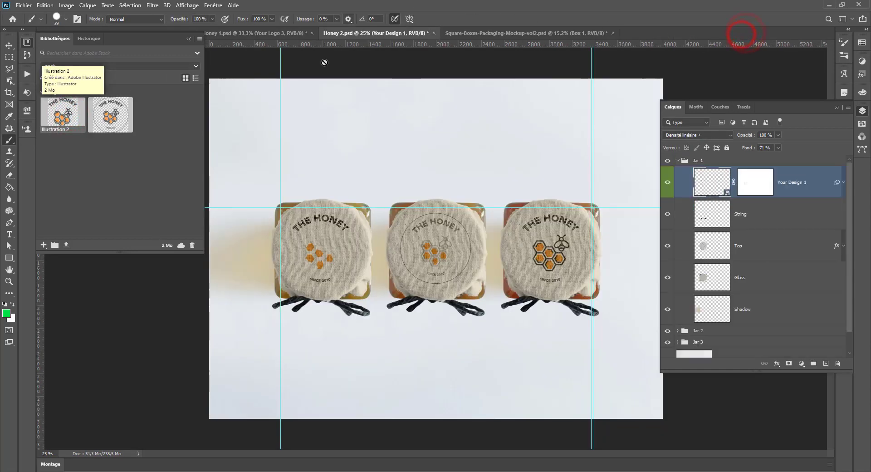
Compare Your Design 1 with and without its Ripple filter, and turn off its Filter Gallery smart filter
{"action": "left_click", "coordinate": [846, 183]}
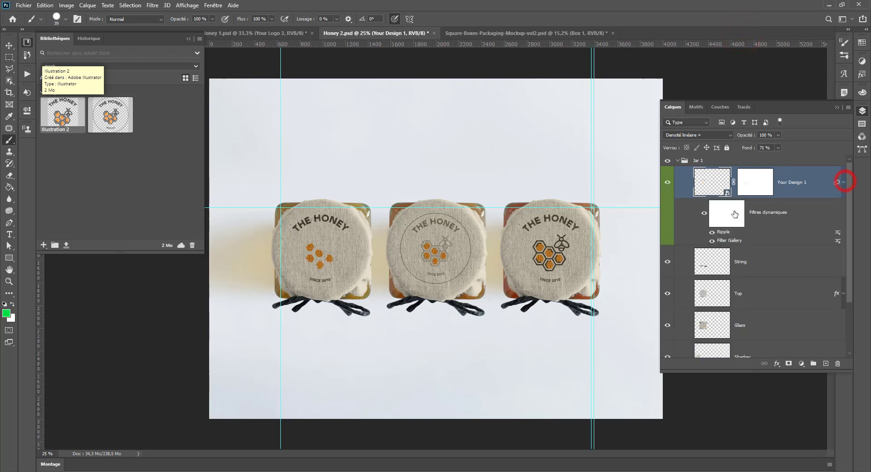
{"action": "left_click", "coordinate": [712, 232]}
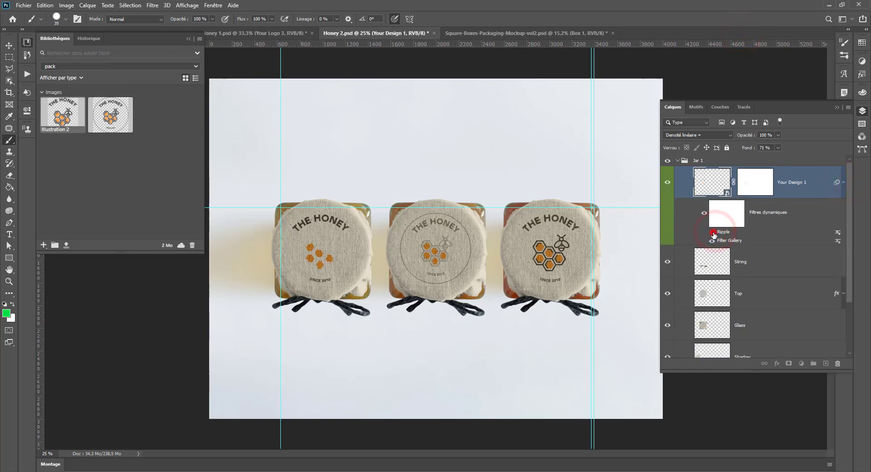
{"action": "left_click", "coordinate": [712, 232]}
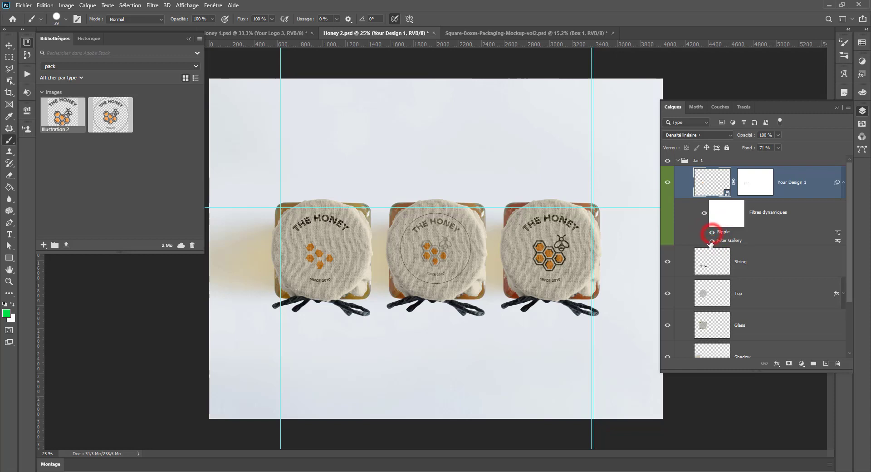
{"action": "left_click", "coordinate": [712, 241]}
{"action": "left_click", "coordinate": [712, 242]}
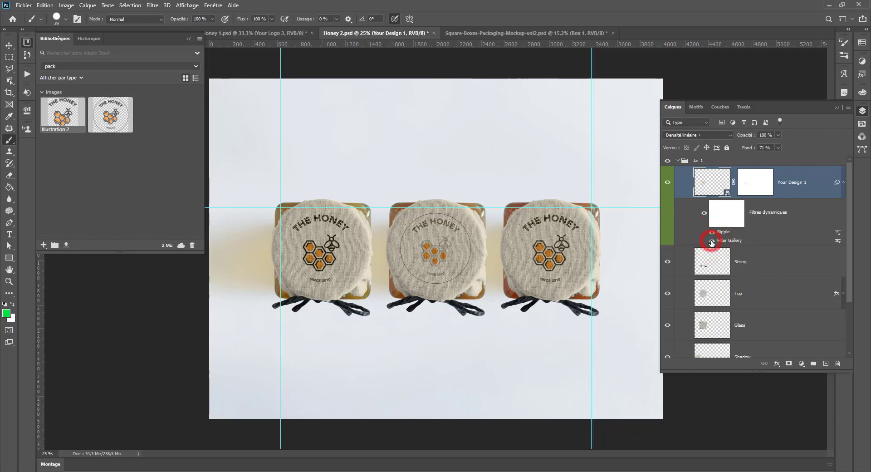
{"action": "left_click", "coordinate": [712, 242]}
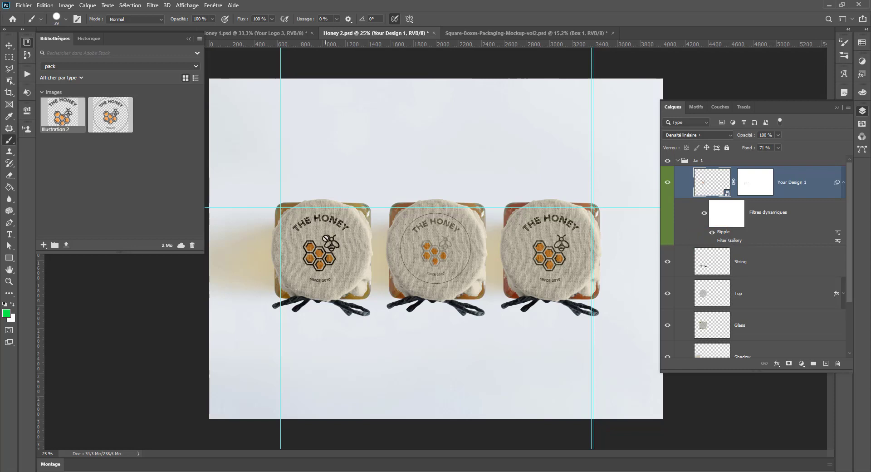
Collapse the library in Photoshop, switch to Illustrator and close honey.svg without saving it
{"action": "left_click", "coordinate": [26, 43]}
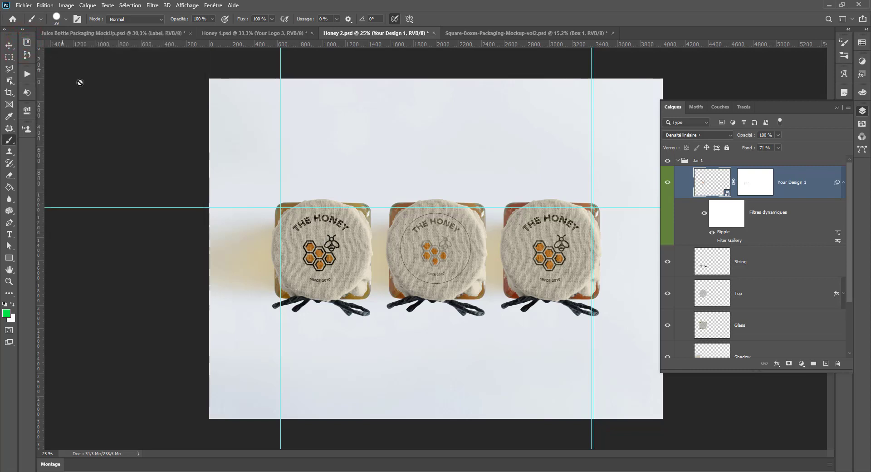
{"action": "left_click", "coordinate": [320, 471]}
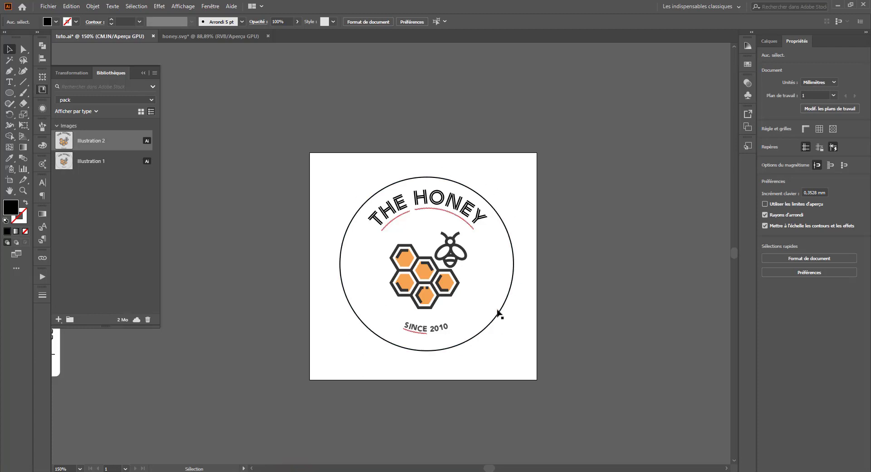
{"action": "left_click", "coordinate": [290, 471]}
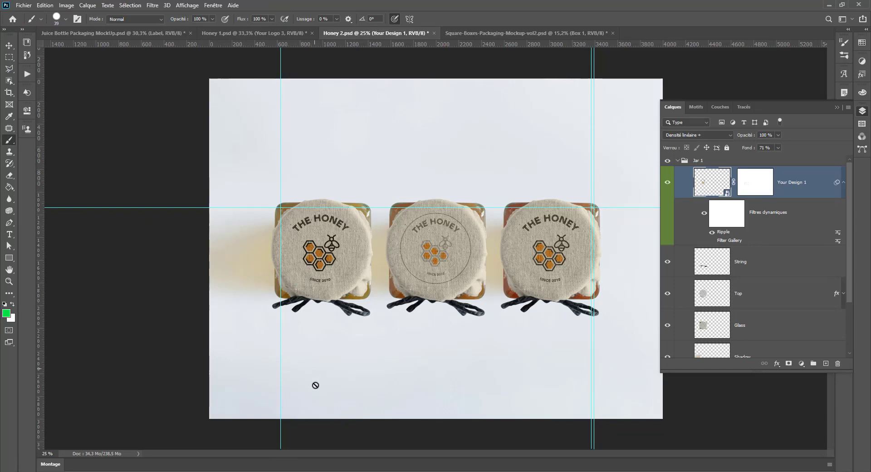
{"action": "left_click", "coordinate": [320, 471]}
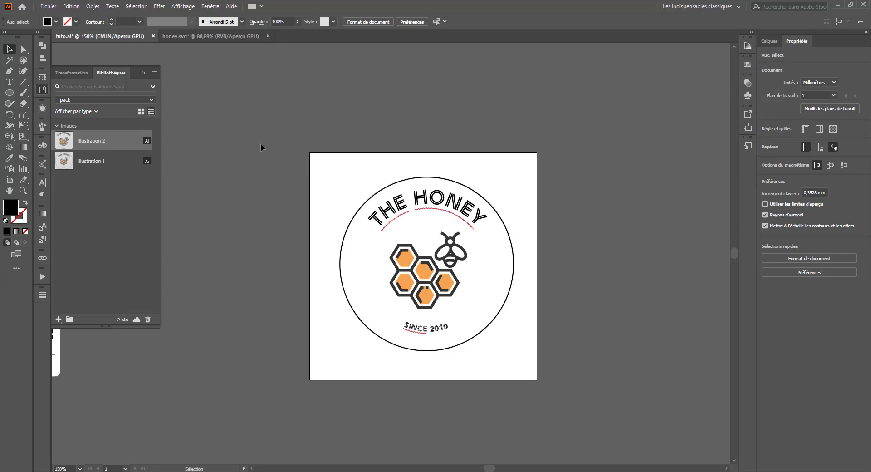
{"action": "left_click", "coordinate": [267, 36]}
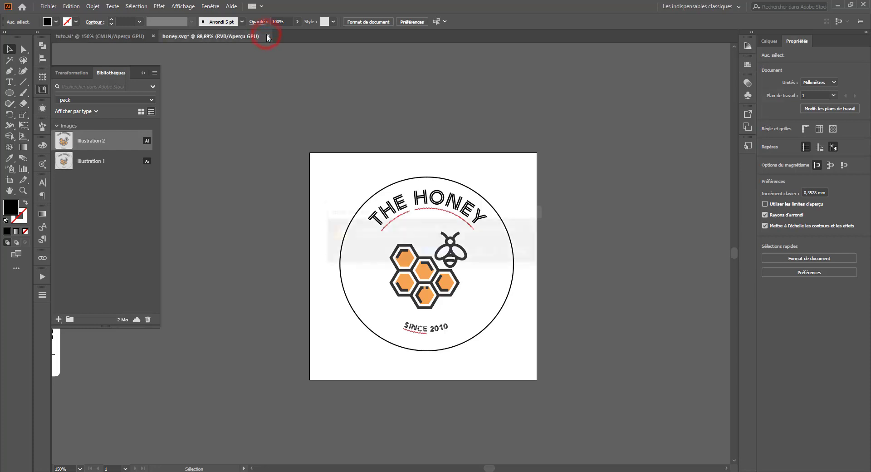
{"action": "left_click", "coordinate": [482, 253]}
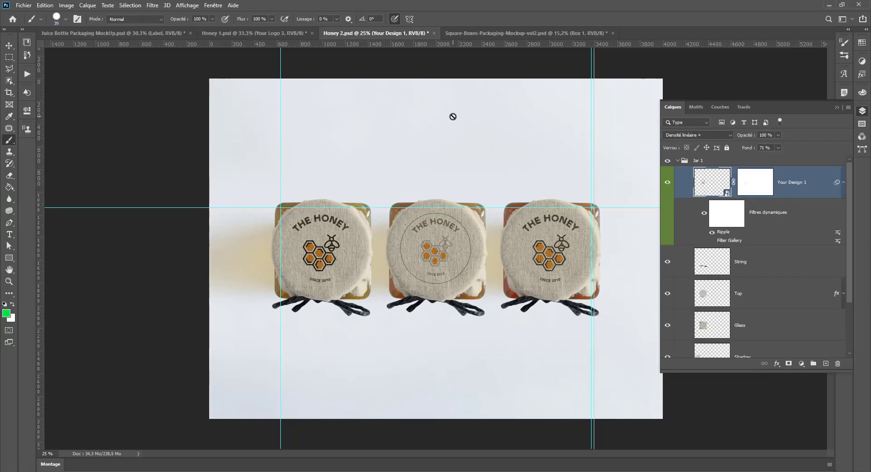
Close Honey 2.psd and Honey 1.psd in Photoshop without saving, and bring up Juice Bottle Packaging MockUp.psd
{"action": "left_click", "coordinate": [433, 33]}
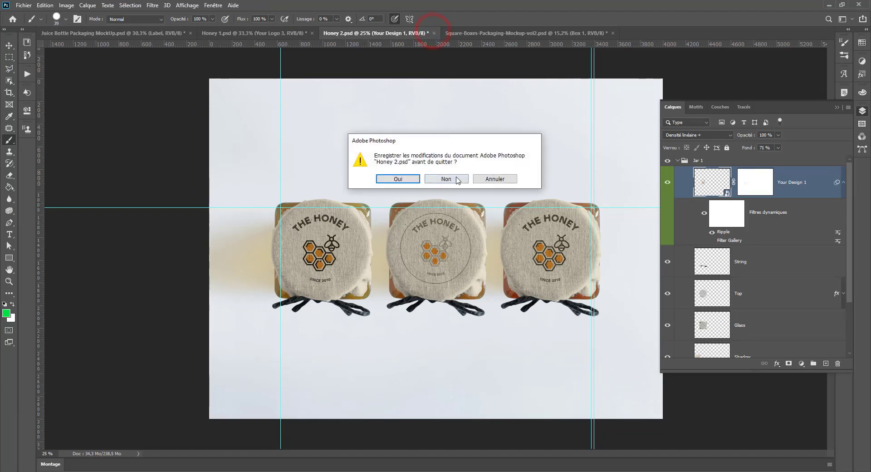
{"action": "left_click", "coordinate": [455, 178]}
{"action": "left_click", "coordinate": [312, 33]}
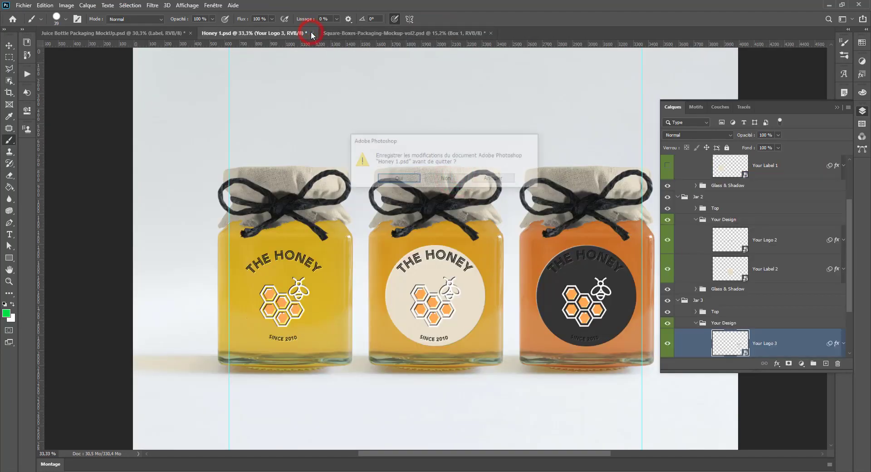
{"action": "left_click", "coordinate": [461, 182]}
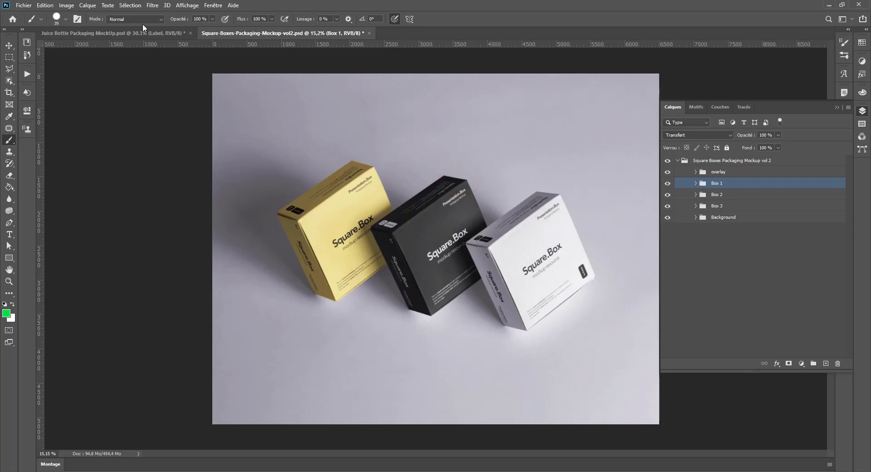
{"action": "left_click", "coordinate": [142, 34]}
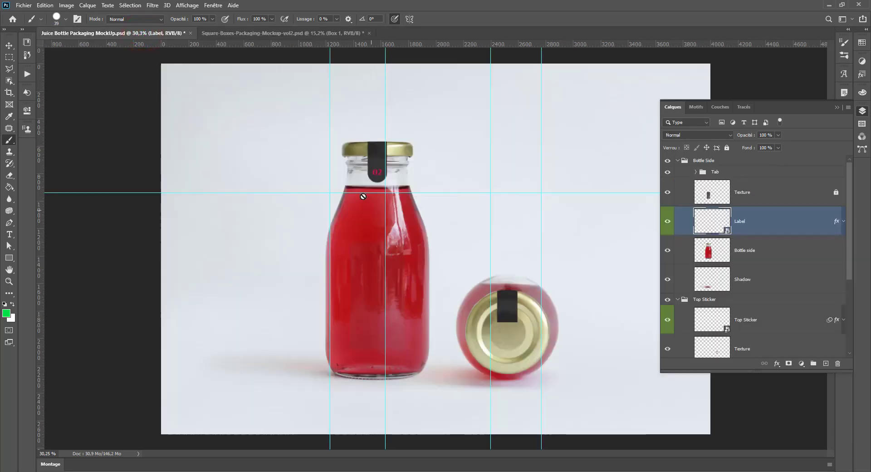